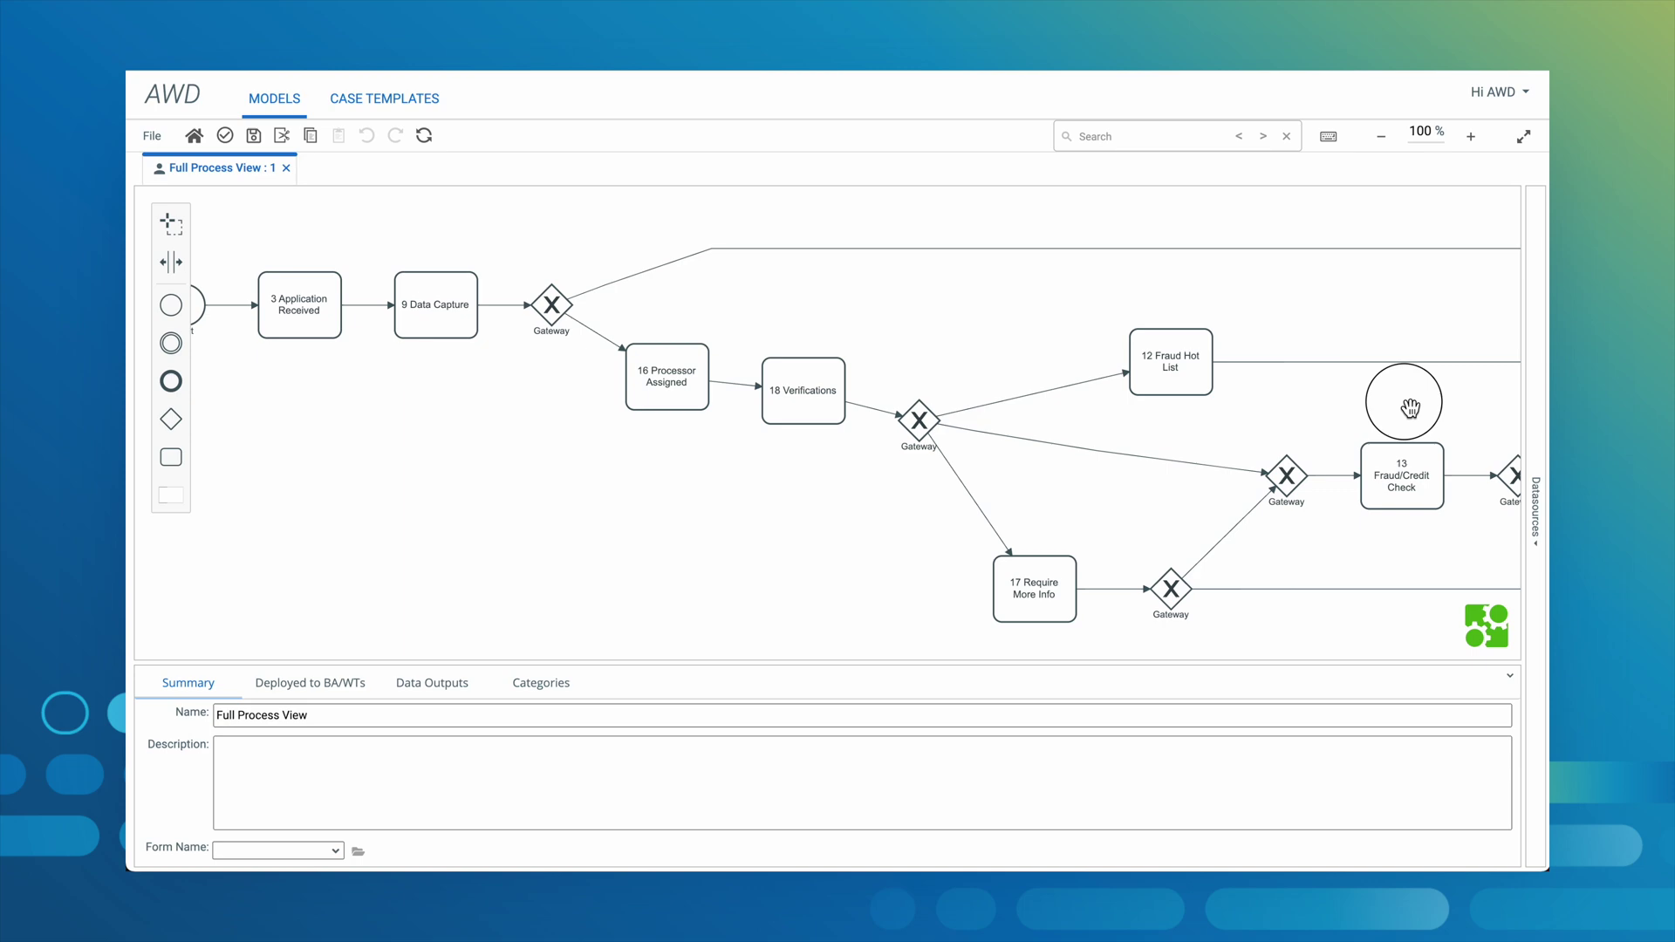
# Pan the Full Process View diagram left to reveal Card Offer, Final Review and Card Denied
pyautogui.moveTo(1410, 407); pyautogui.dragTo(681, 389)
pyautogui.moveTo(1150, 439); pyautogui.dragTo(497, 434)
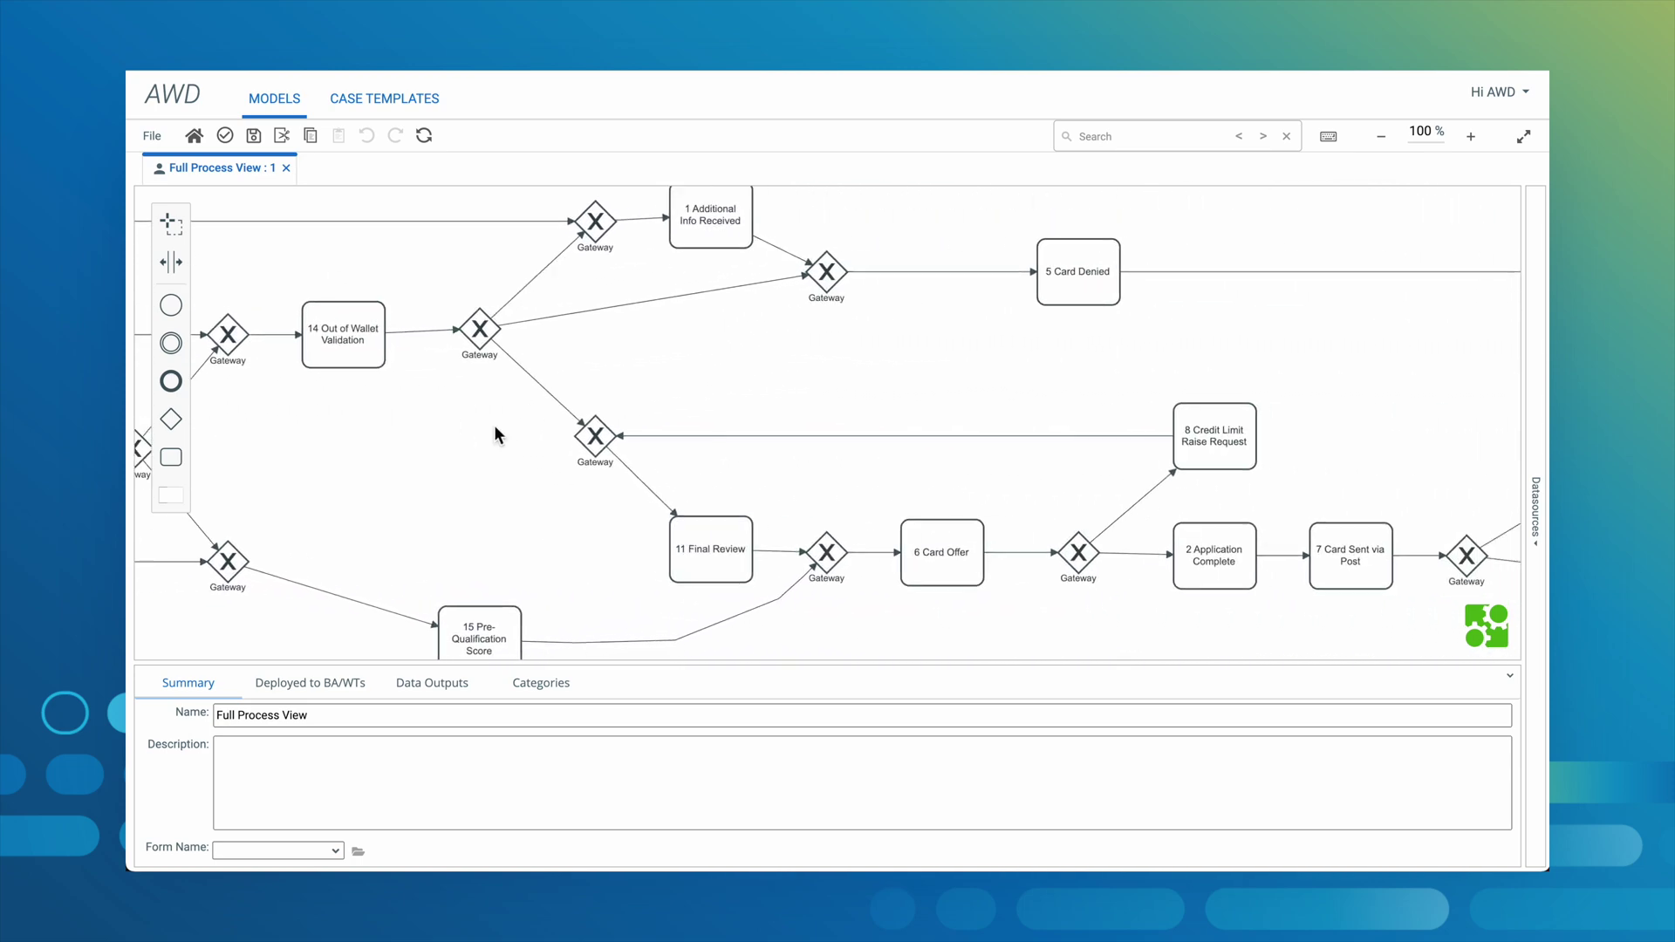
pyautogui.moveTo(1304, 357); pyautogui.dragTo(980, 362)
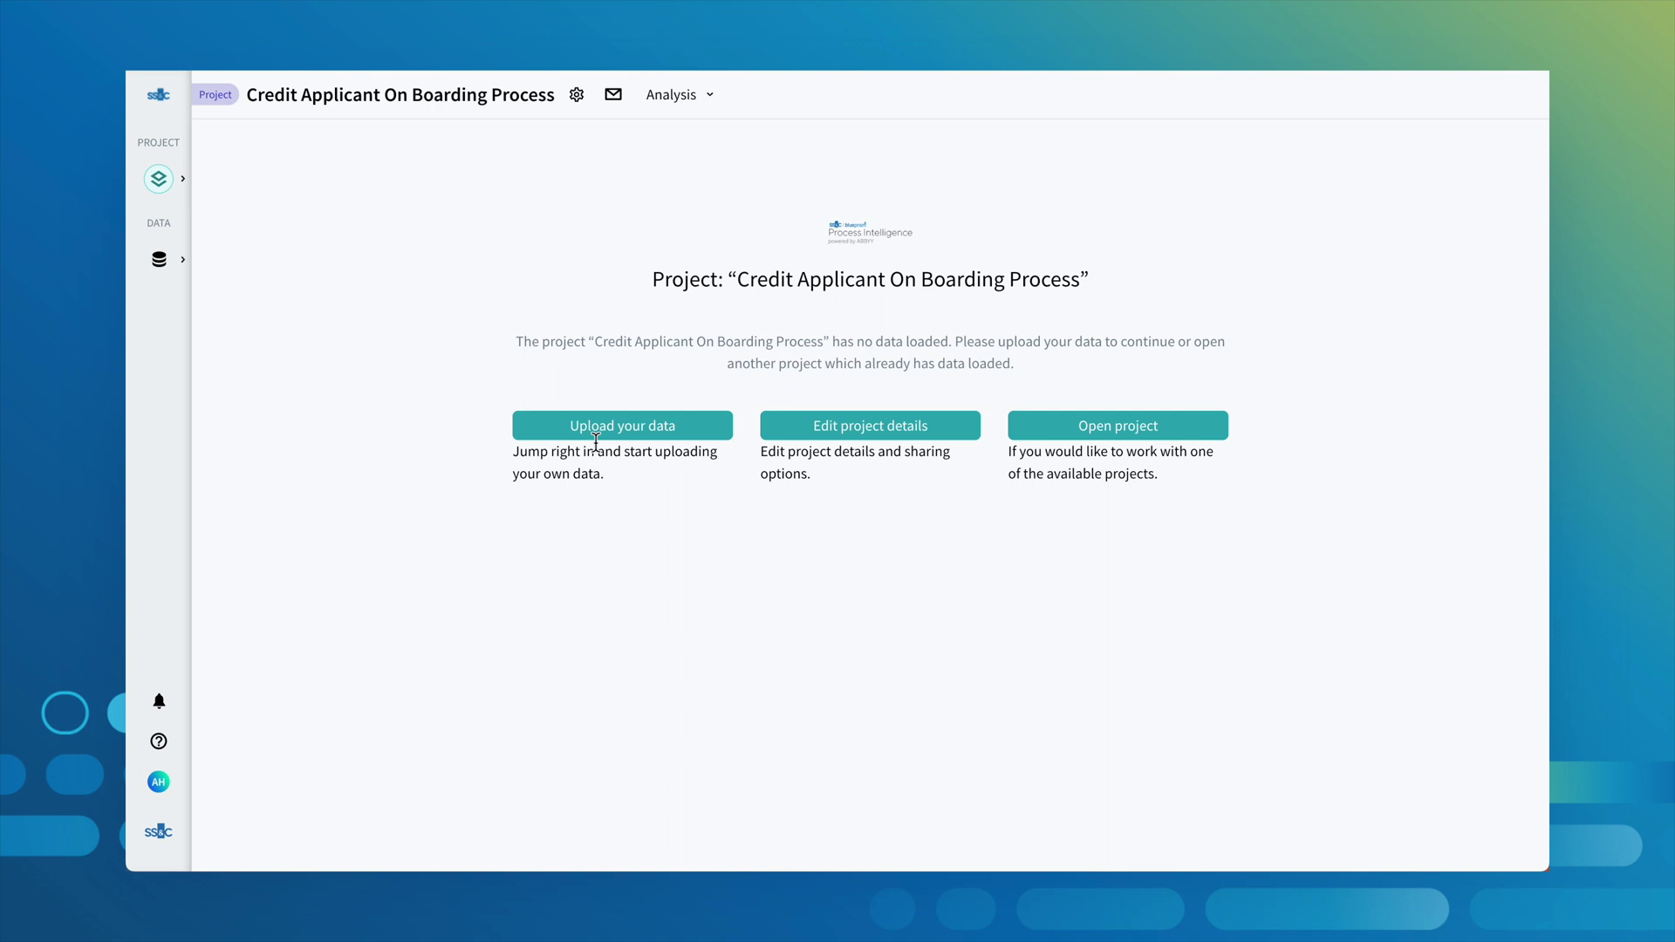
# Start a CSV data upload and select CCOnboarding.csv for column mapping
pyautogui.click(595, 435)
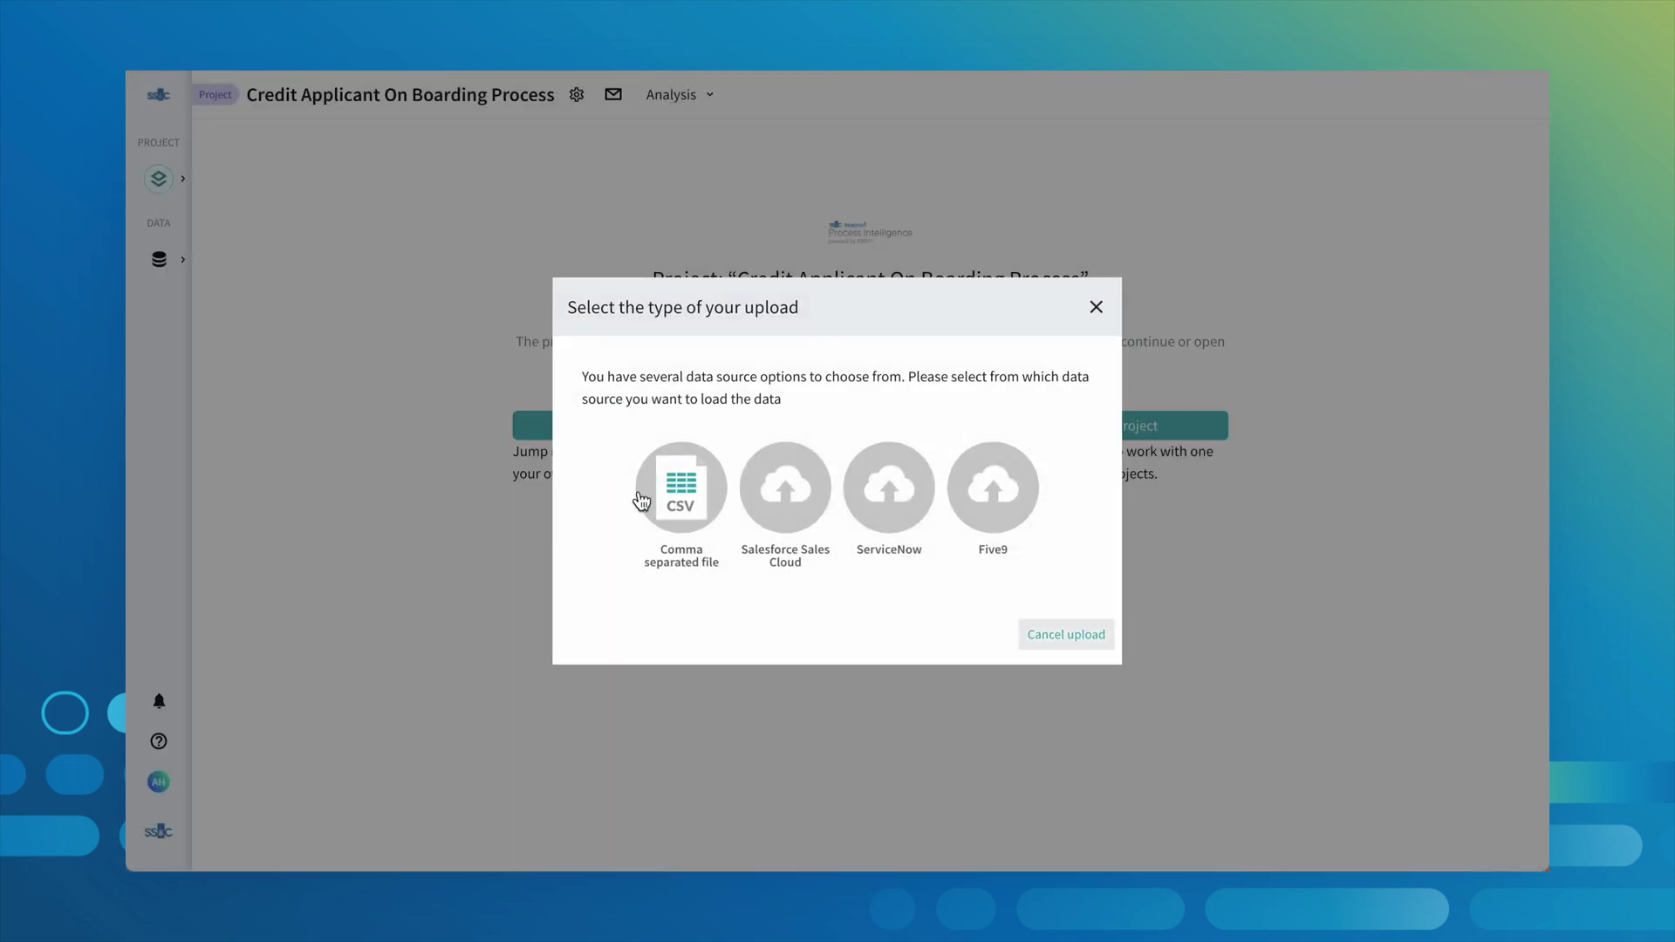
pyautogui.click(647, 506)
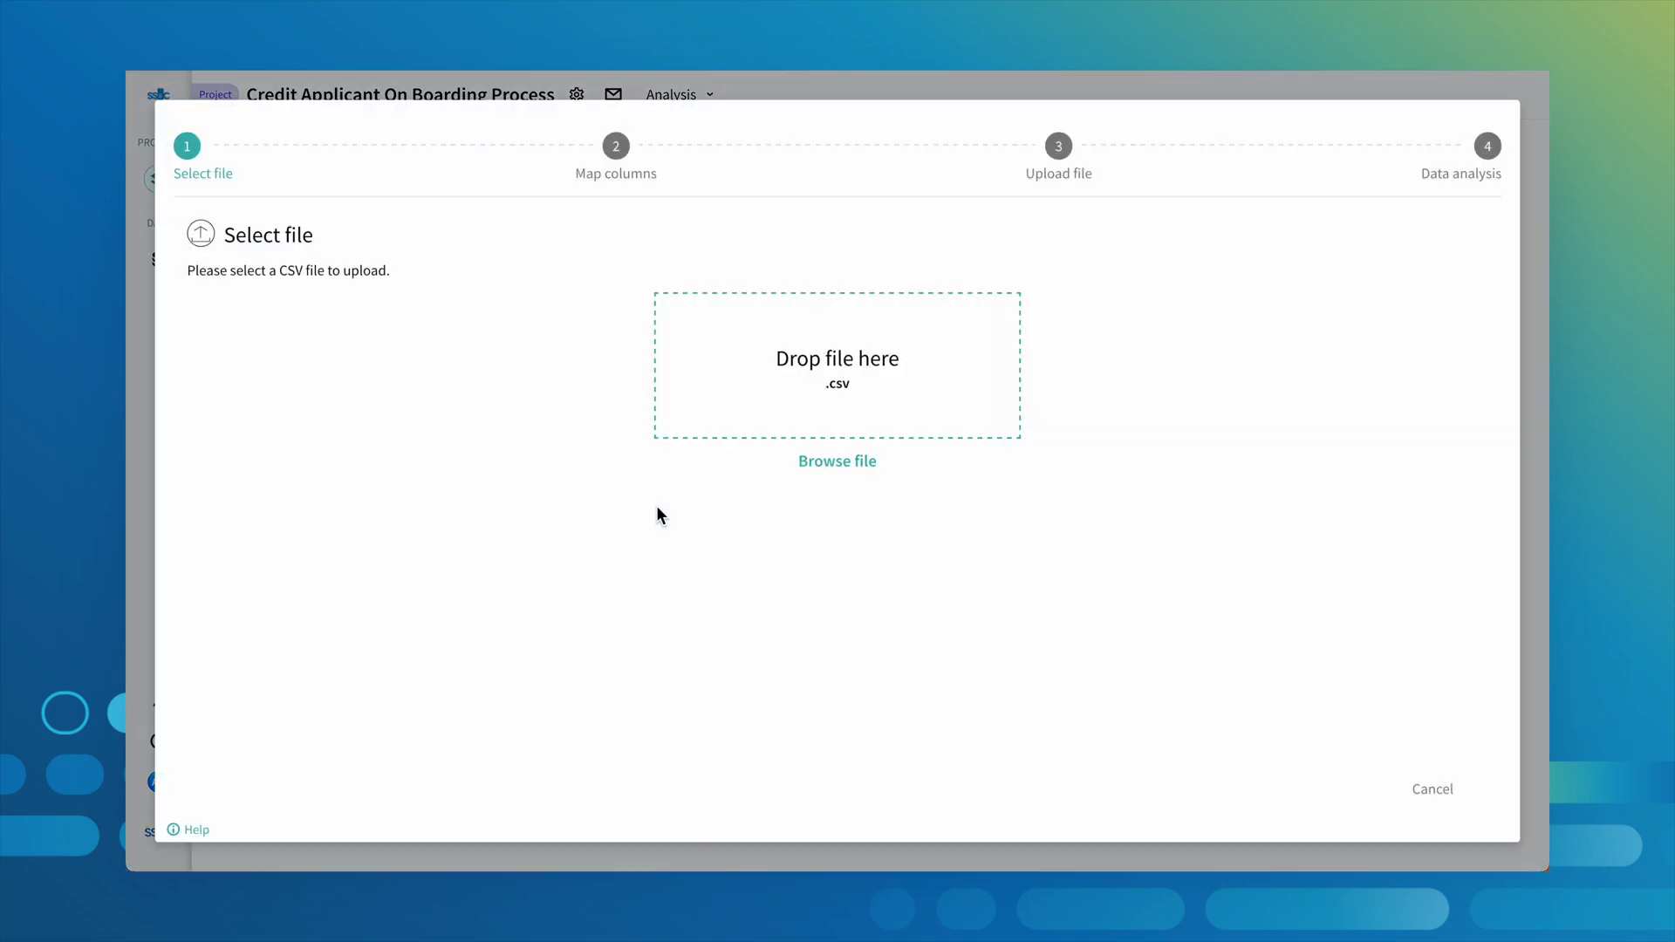
pyautogui.click(699, 421)
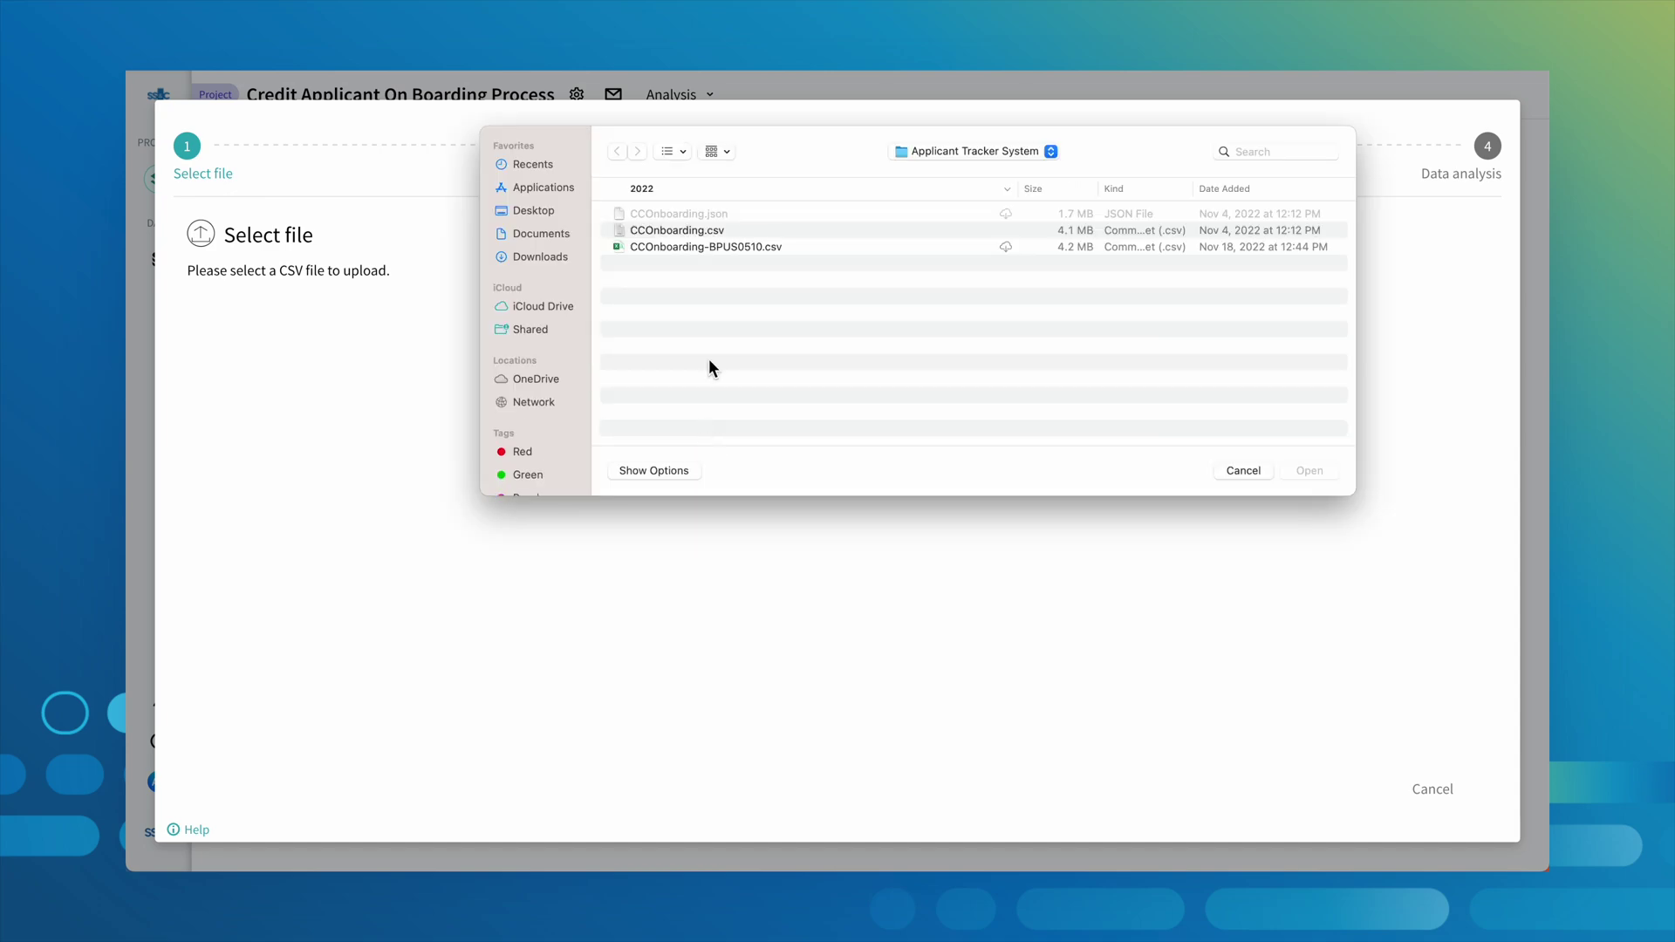
pyautogui.click(720, 232)
pyautogui.click(1309, 470)
# Map Application Number, Event and Date to Timeline ID, Event name and Timestamp, others as attributes, and upload
pyautogui.moveTo(636, 400); pyautogui.dragTo(279, 457)
pyautogui.moveTo(740, 400); pyautogui.dragTo(471, 456)
pyautogui.moveTo(741, 402); pyautogui.dragTo(663, 456)
pyautogui.click(267, 402)
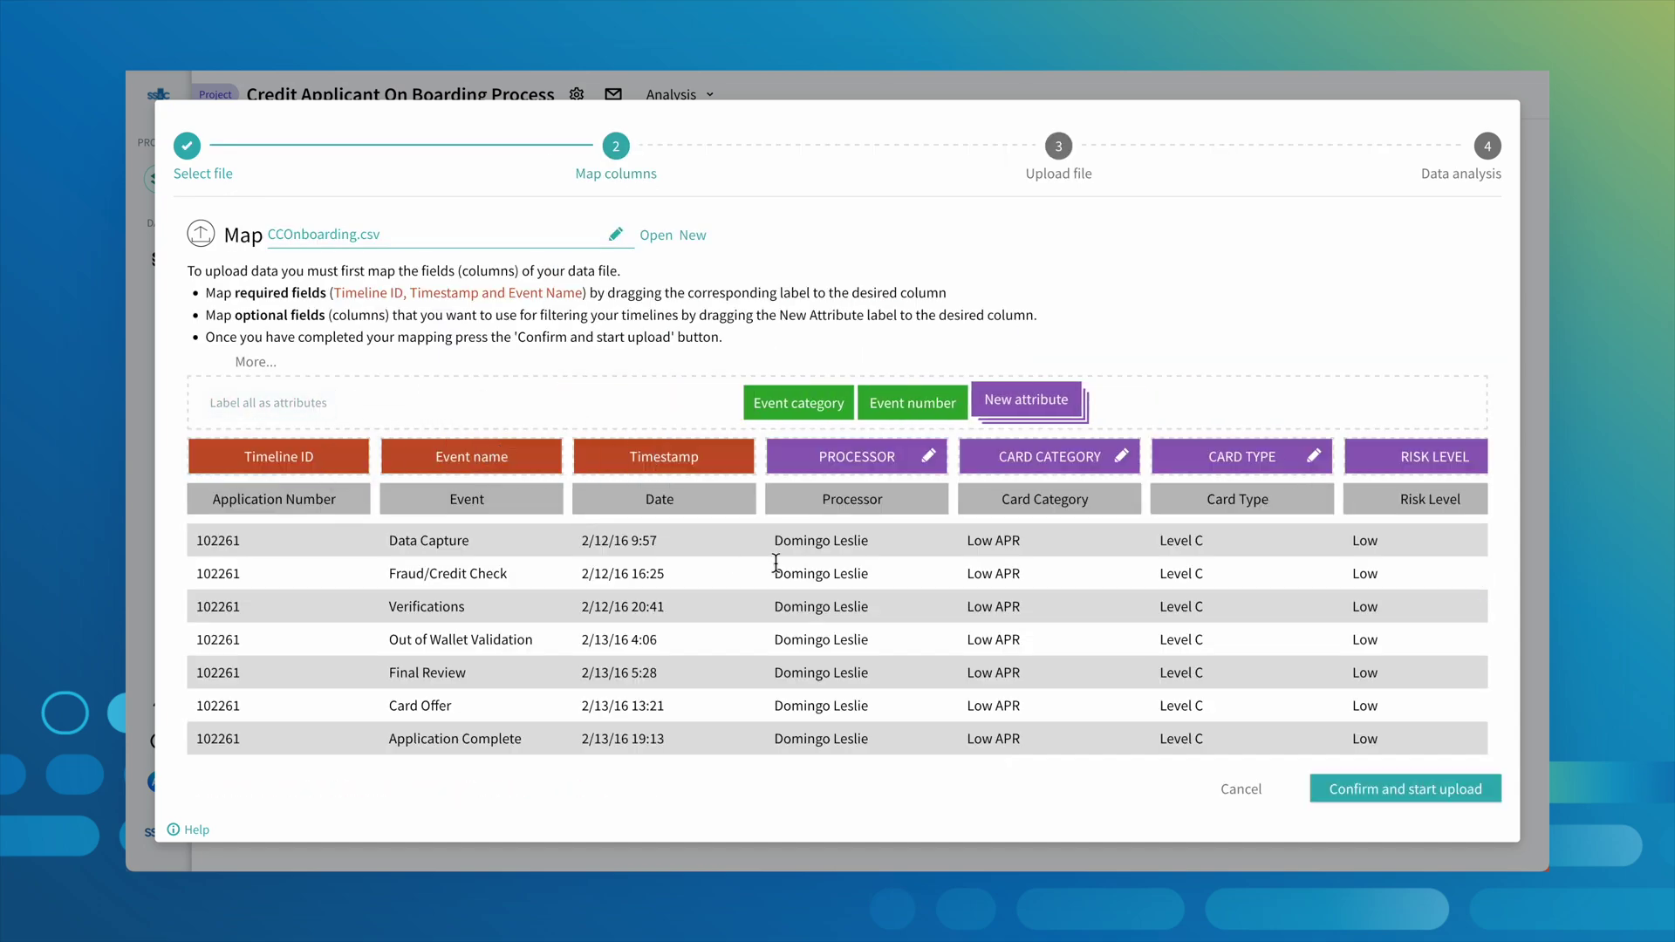
pyautogui.hscroll(5, 793, 572)
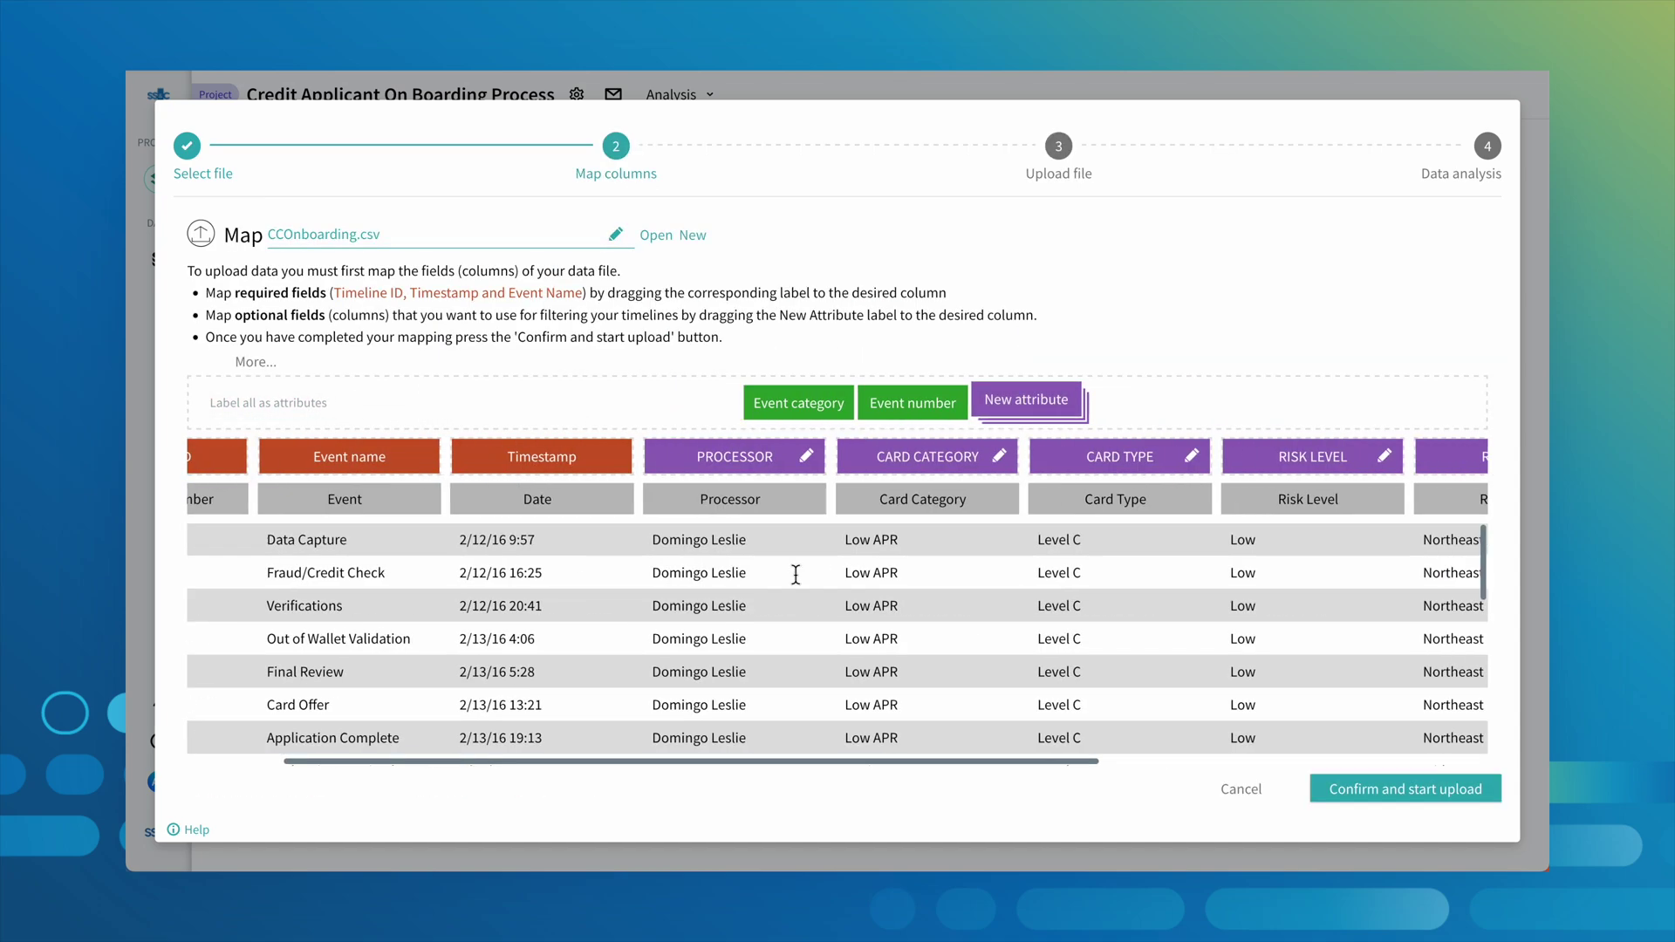
pyautogui.click(1354, 804)
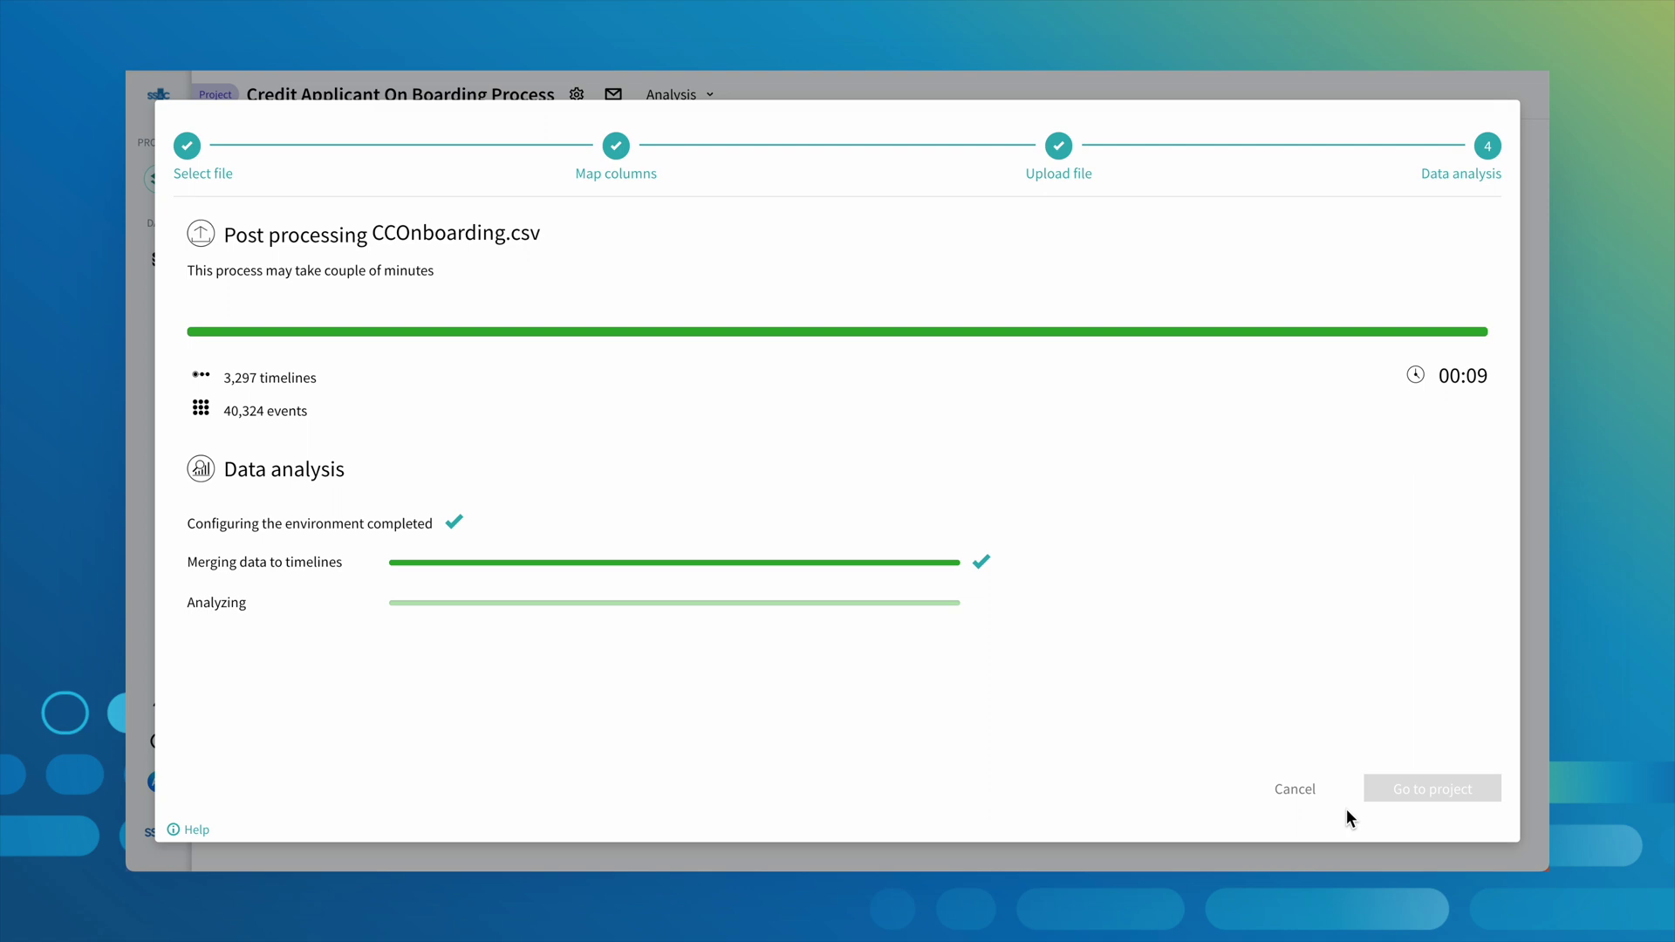
pyautogui.click(1365, 790)
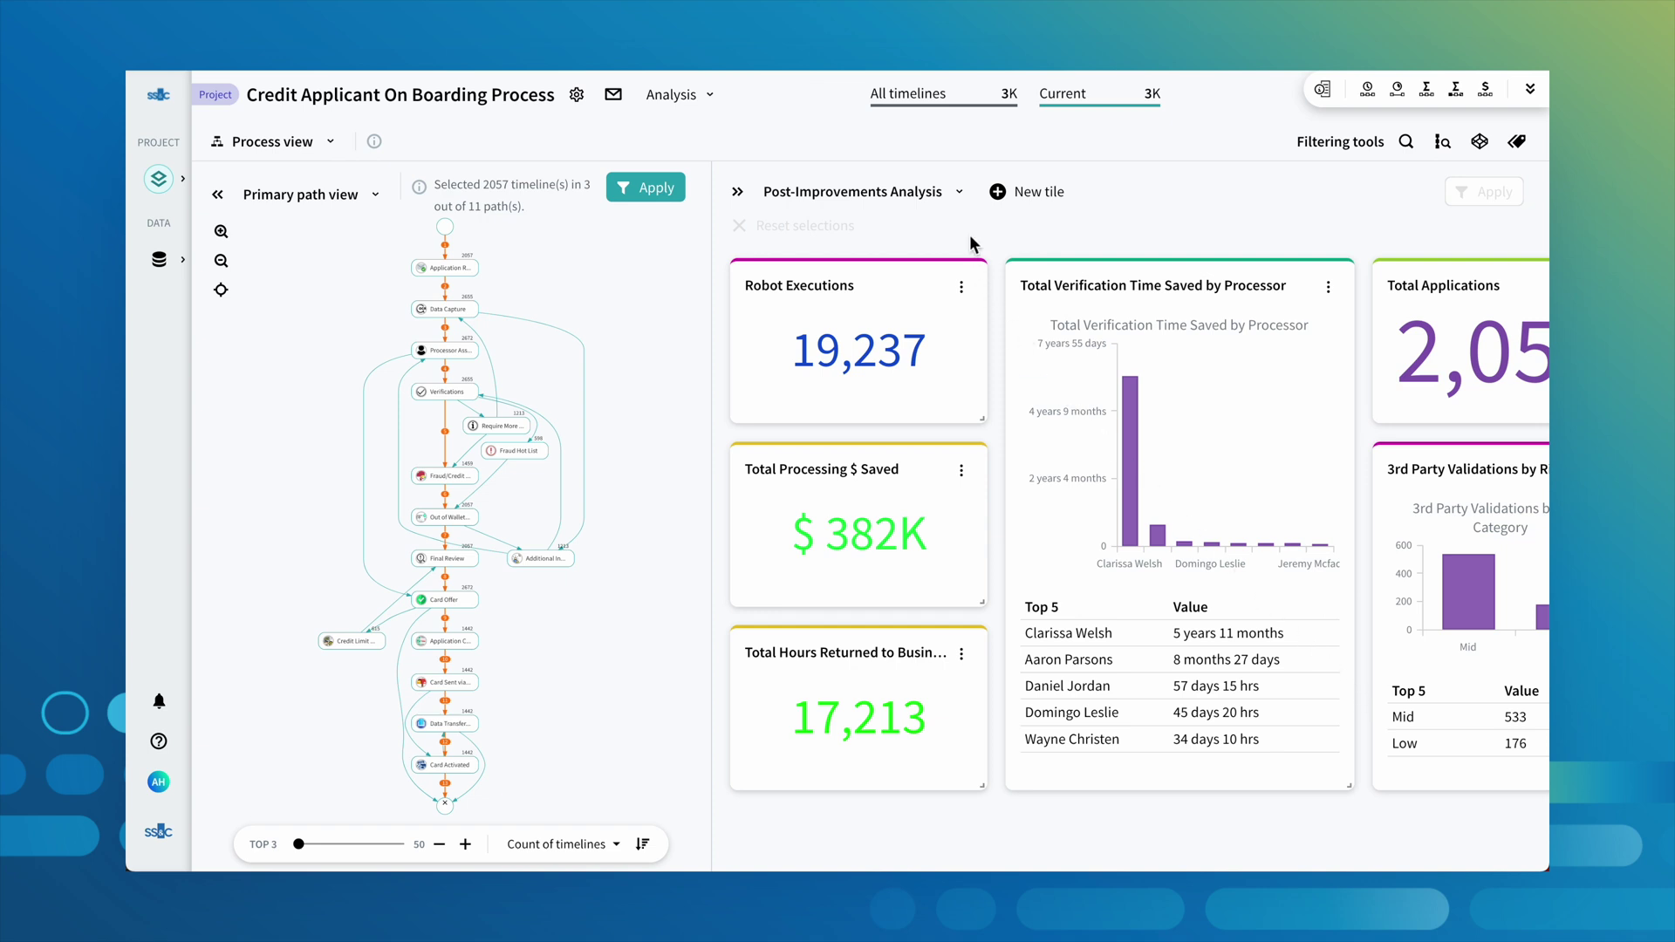
# Switch the dashboard from Post-Improvements Analysis to the Operational Monitoring board
pyautogui.click(960, 192)
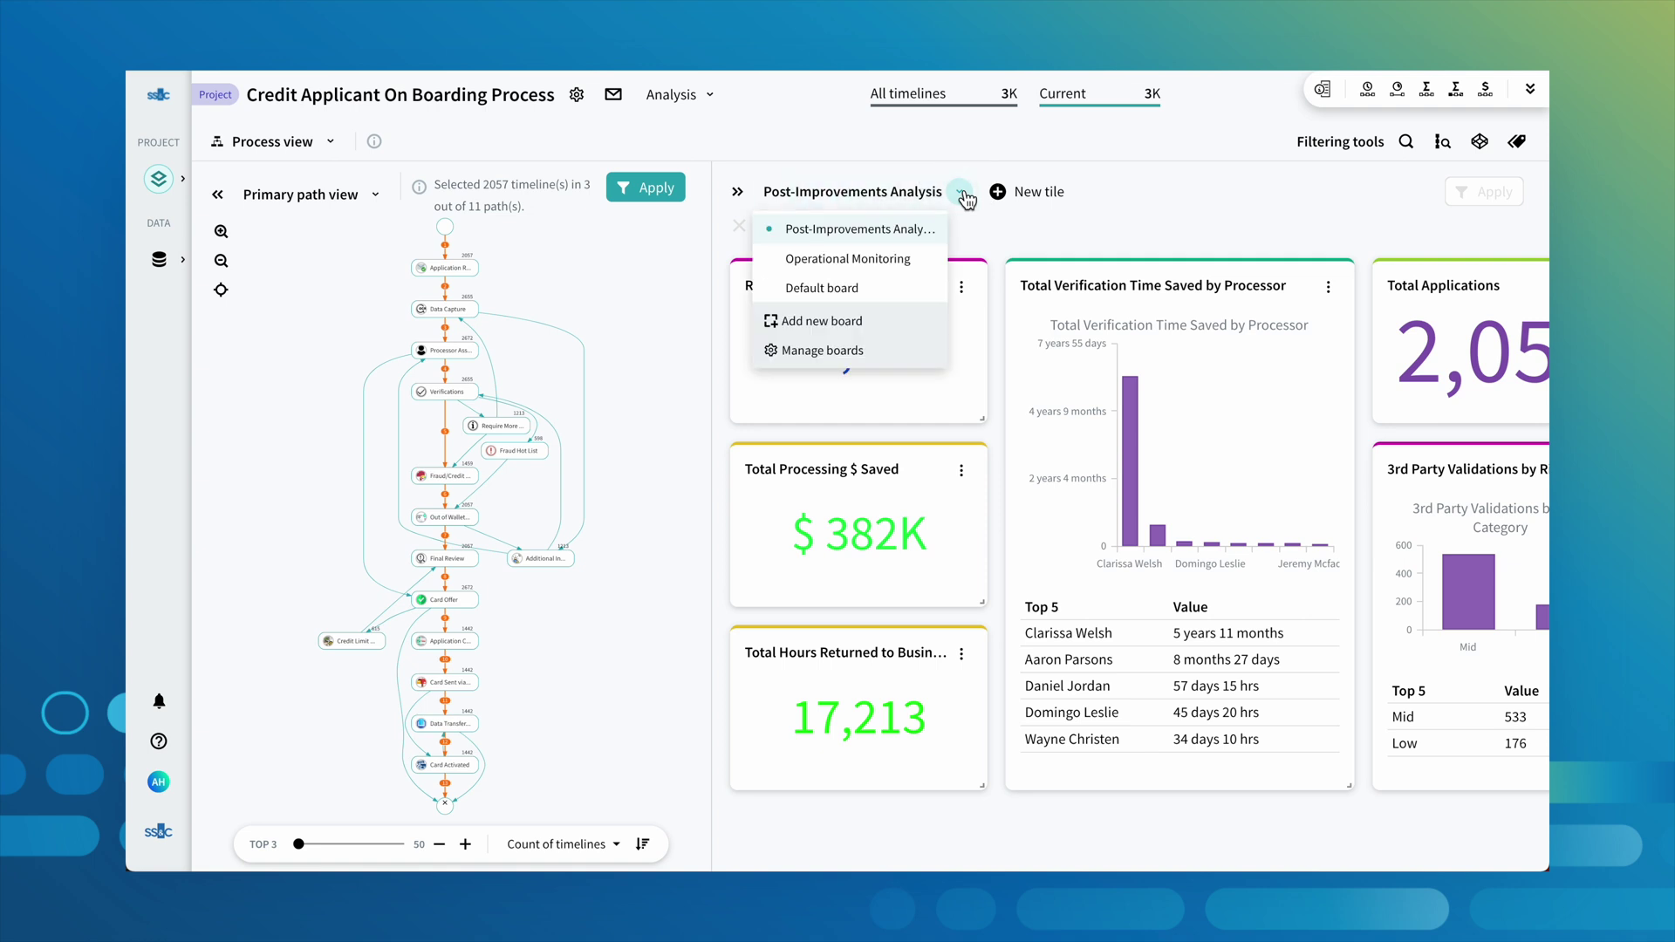
pyautogui.click(940, 258)
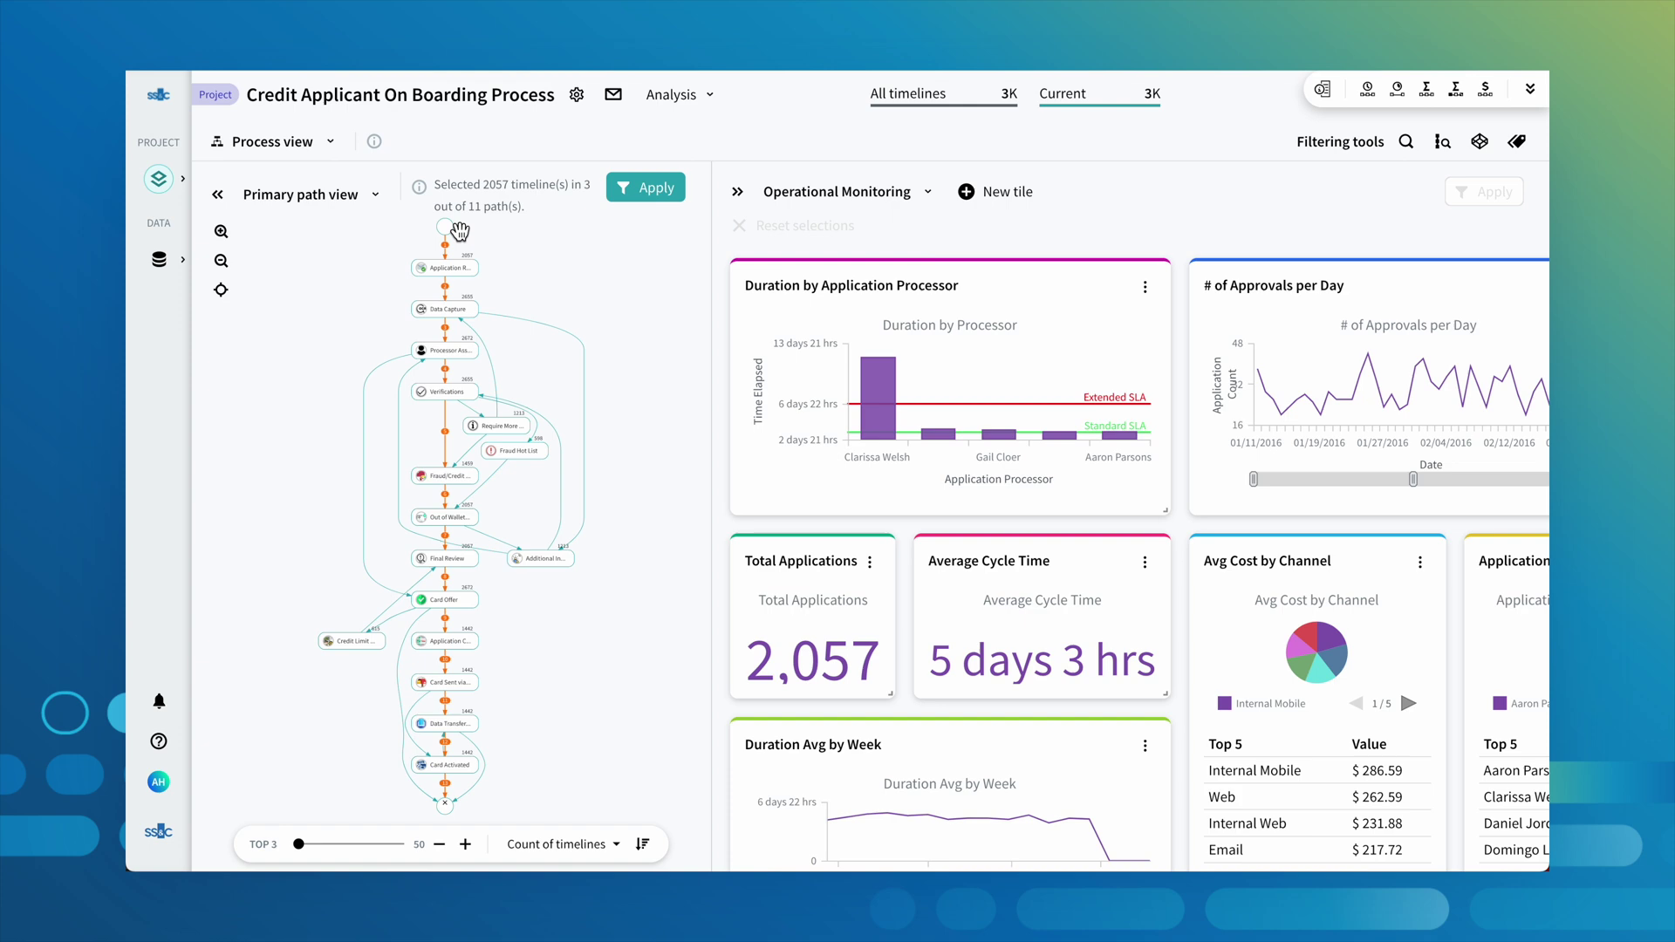
# Put the process map in Milestone view, show schema configuration, and play the timeline animation
pyautogui.click(382, 202)
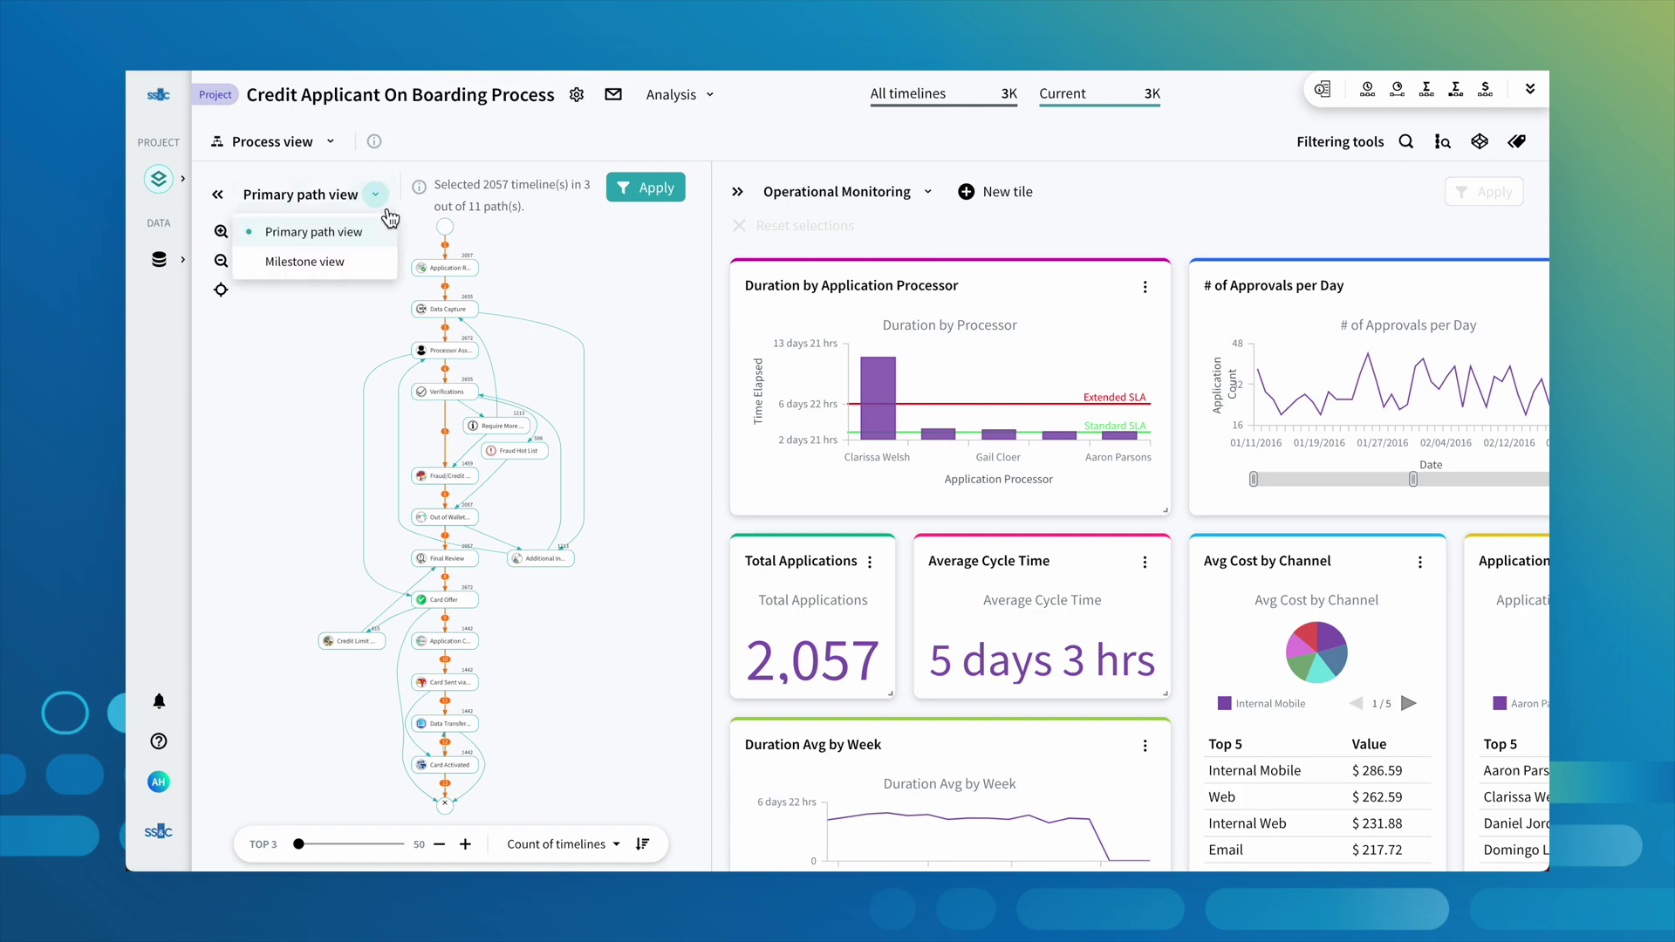
pyautogui.click(376, 260)
pyautogui.click(714, 252)
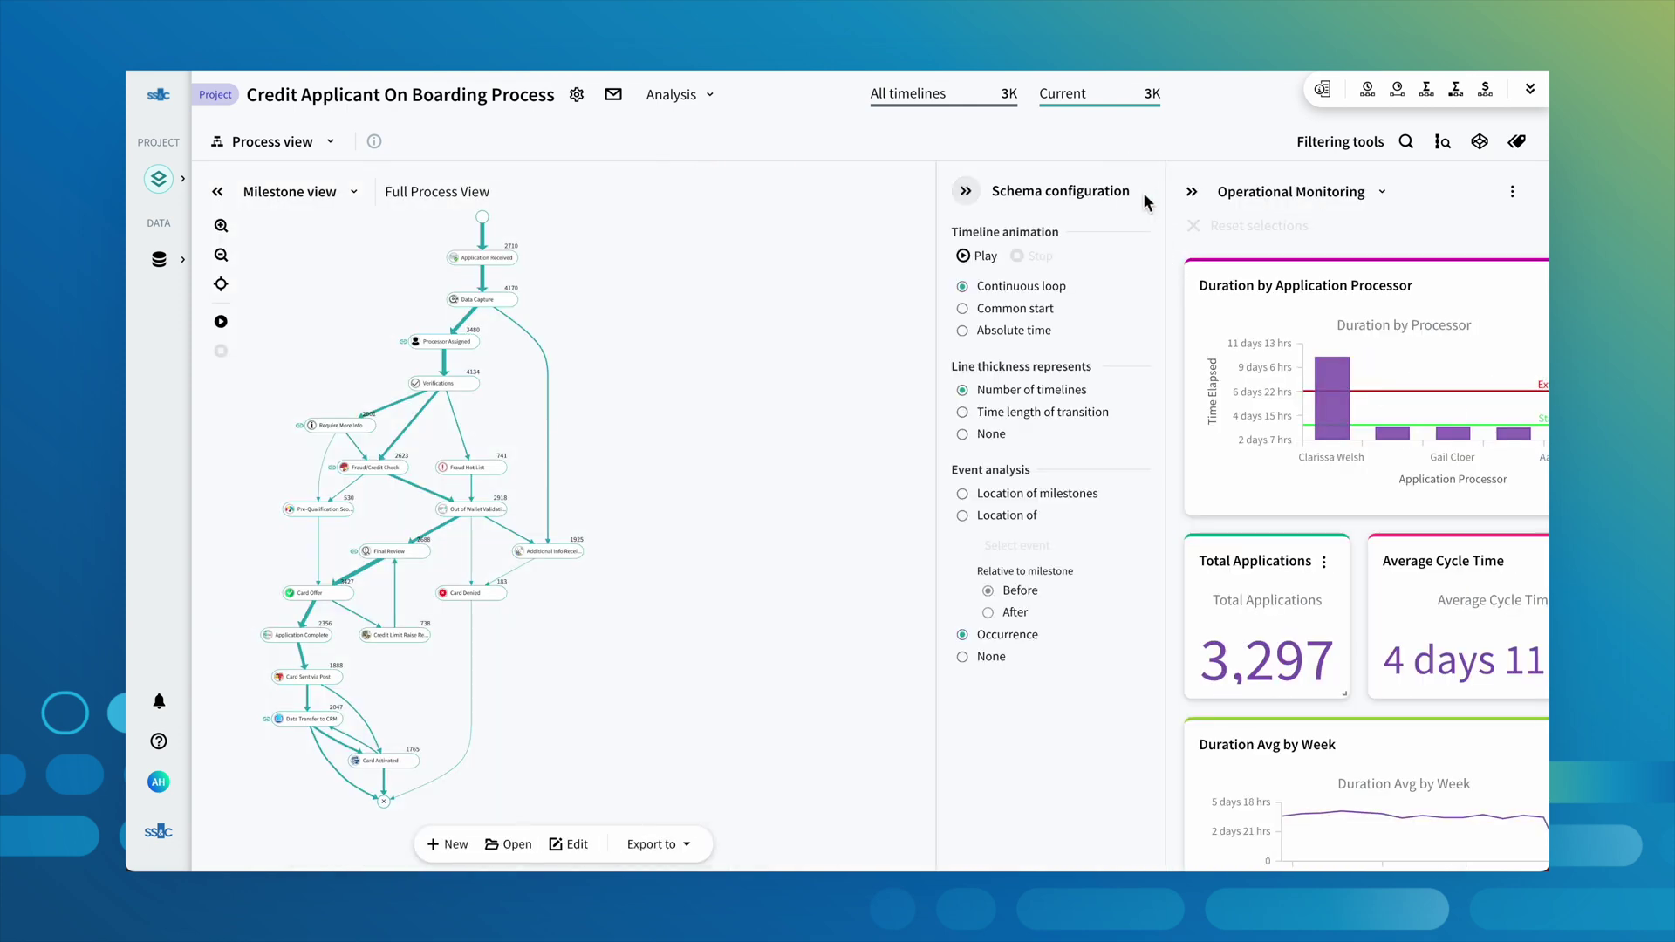
pyautogui.click(977, 260)
pyautogui.moveTo(639, 341); pyautogui.dragTo(856, 331)
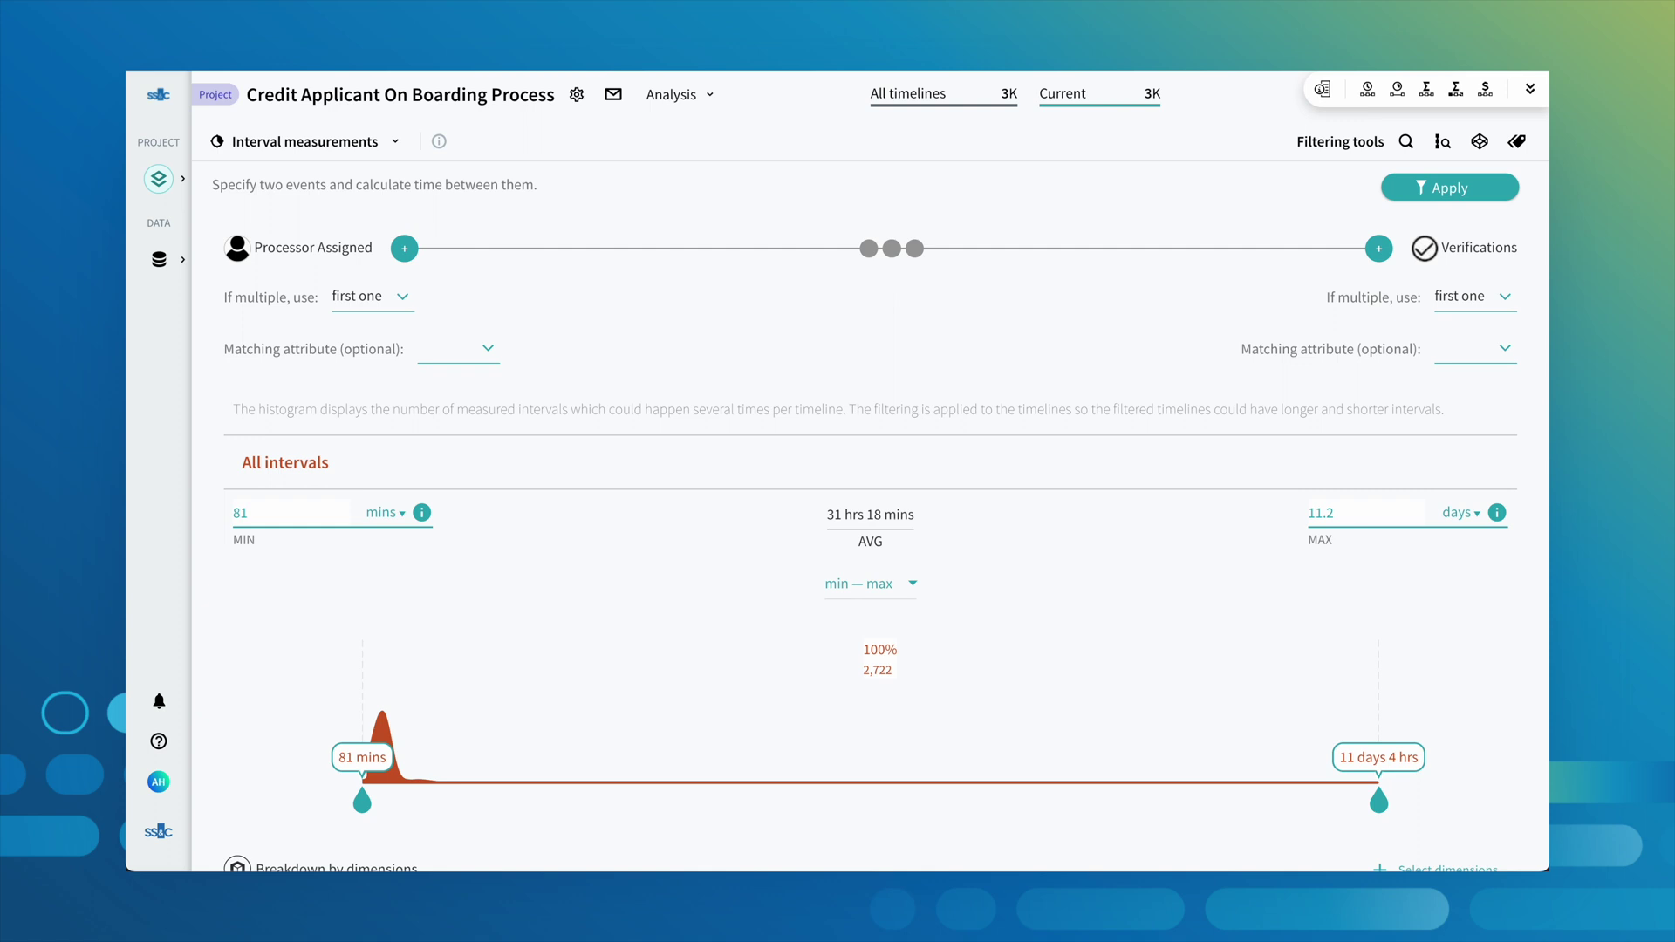
pyautogui.scroll(-1, 262, 830)
pyautogui.click(1405, 826)
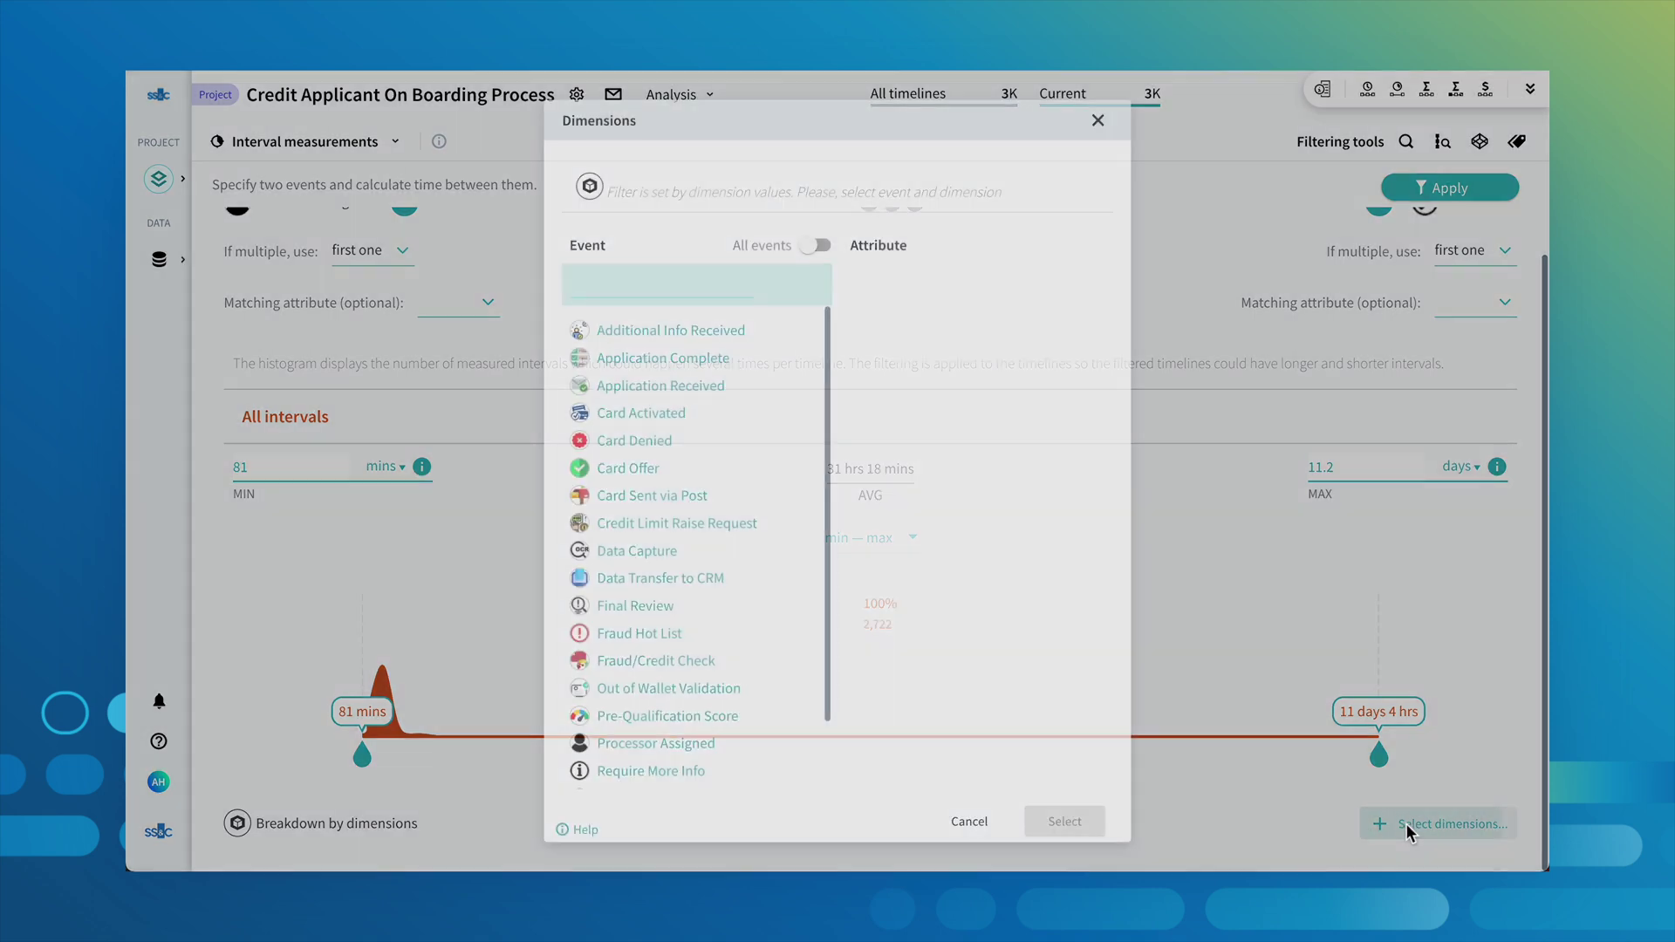
pyautogui.click(816, 245)
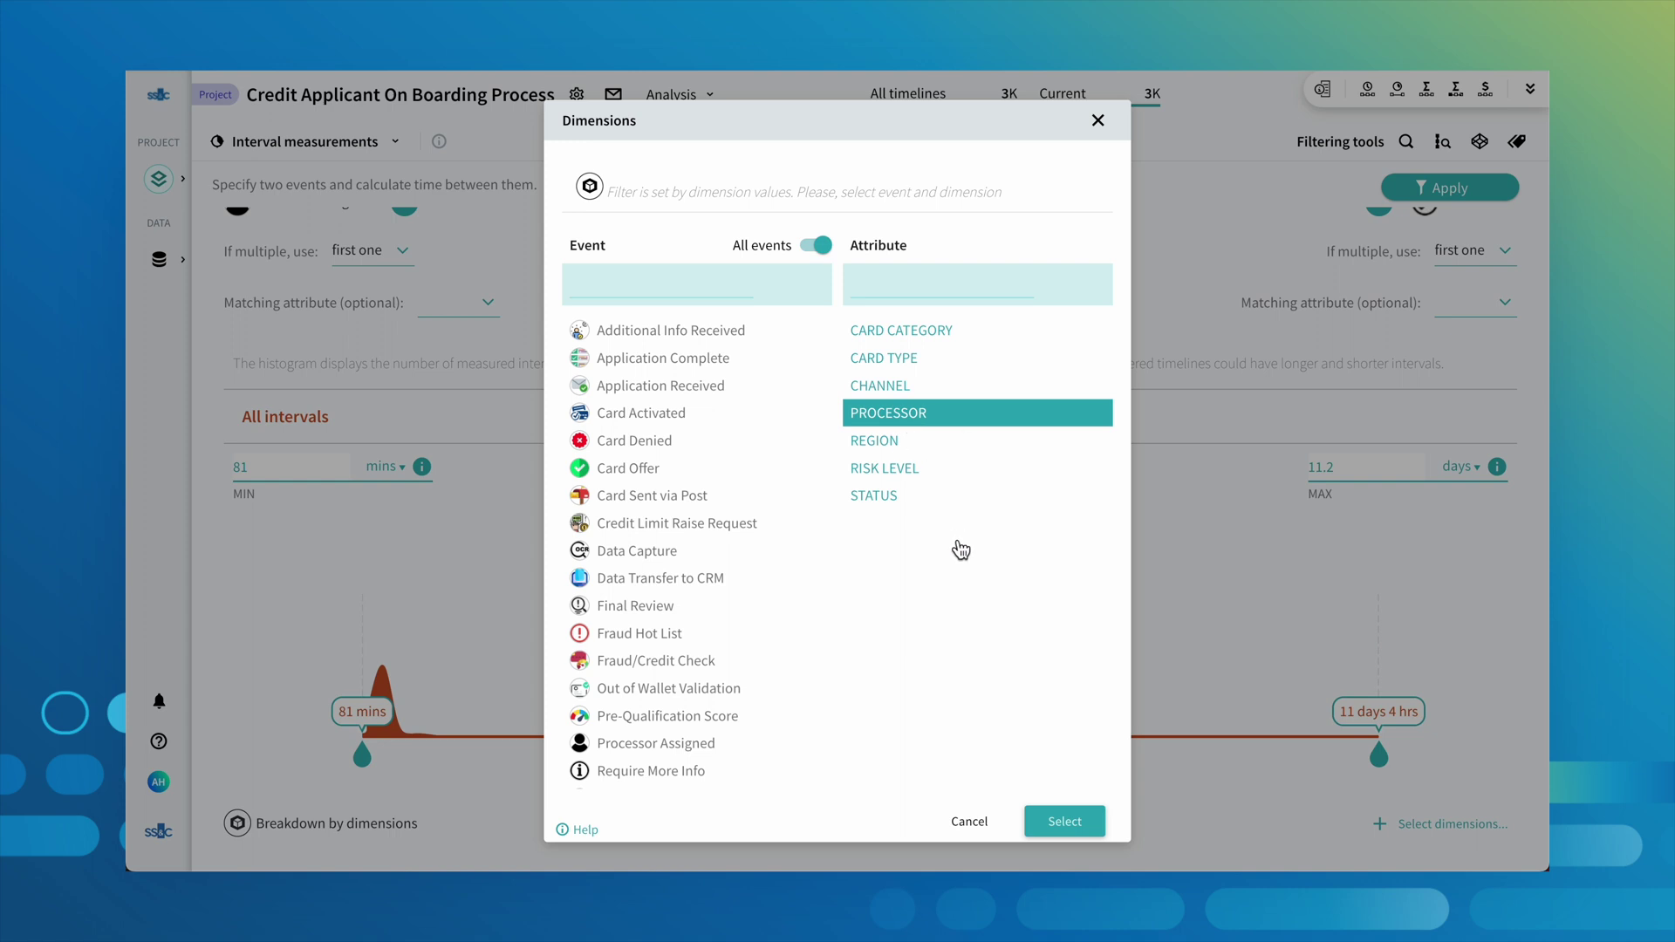
pyautogui.click(1057, 816)
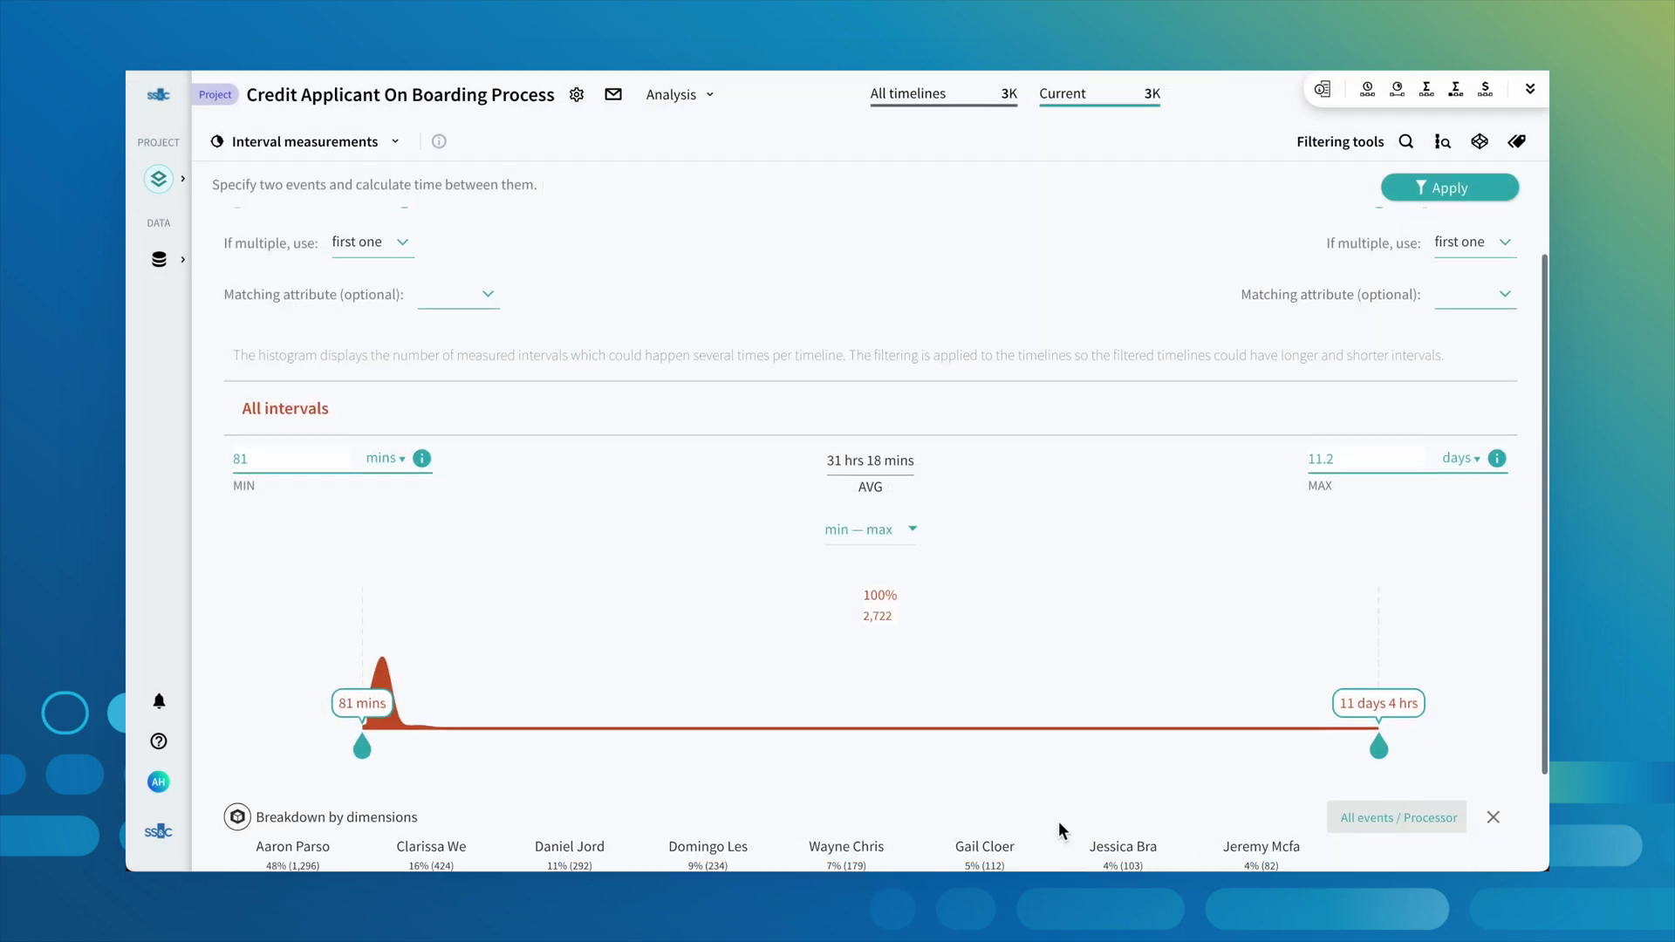
pyautogui.scroll(-2, 1063, 831)
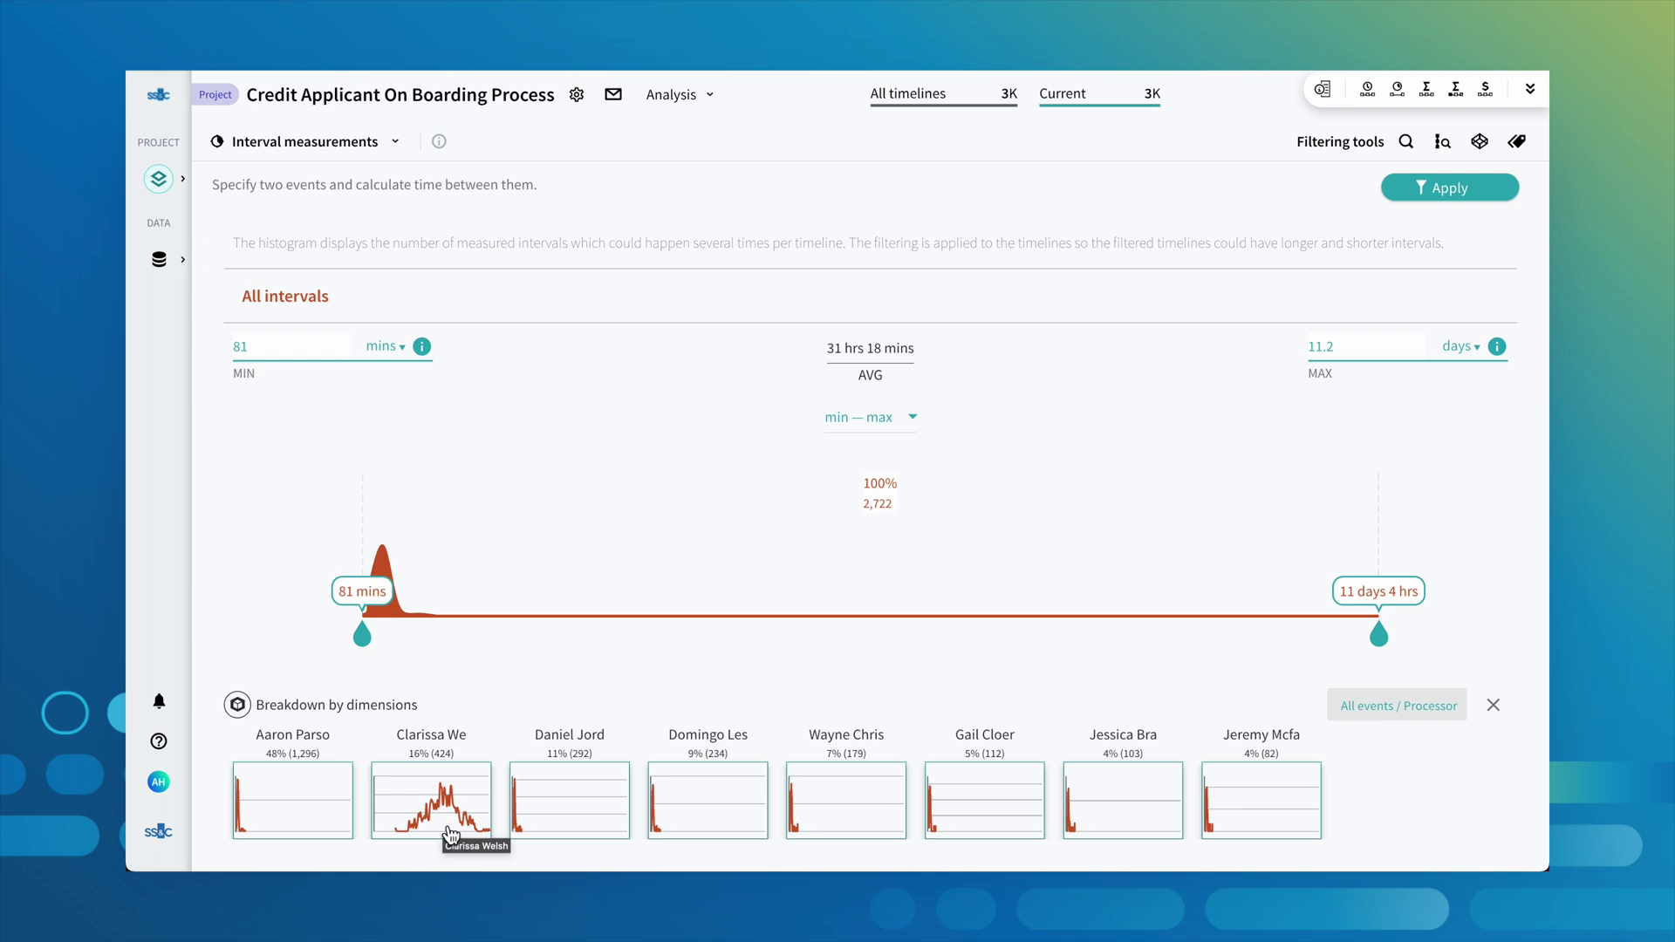
pyautogui.click(450, 835)
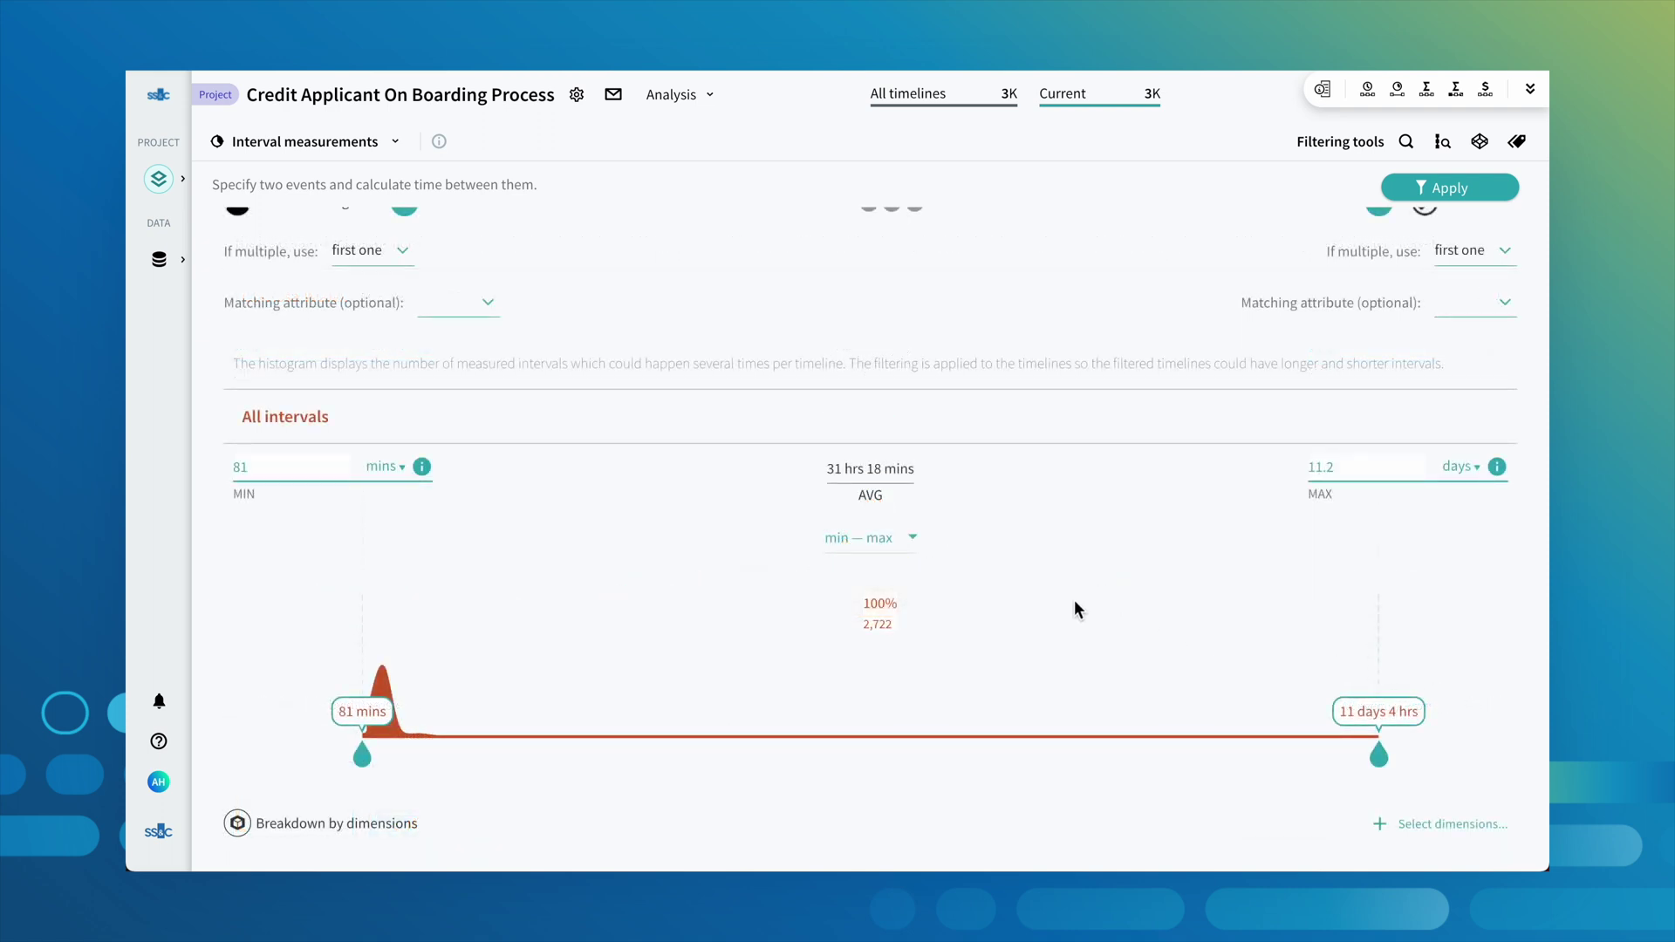
# Filter timelines to the 90th percentile interval range, then switch to Bottleneck analysis
pyautogui.click(907, 556)
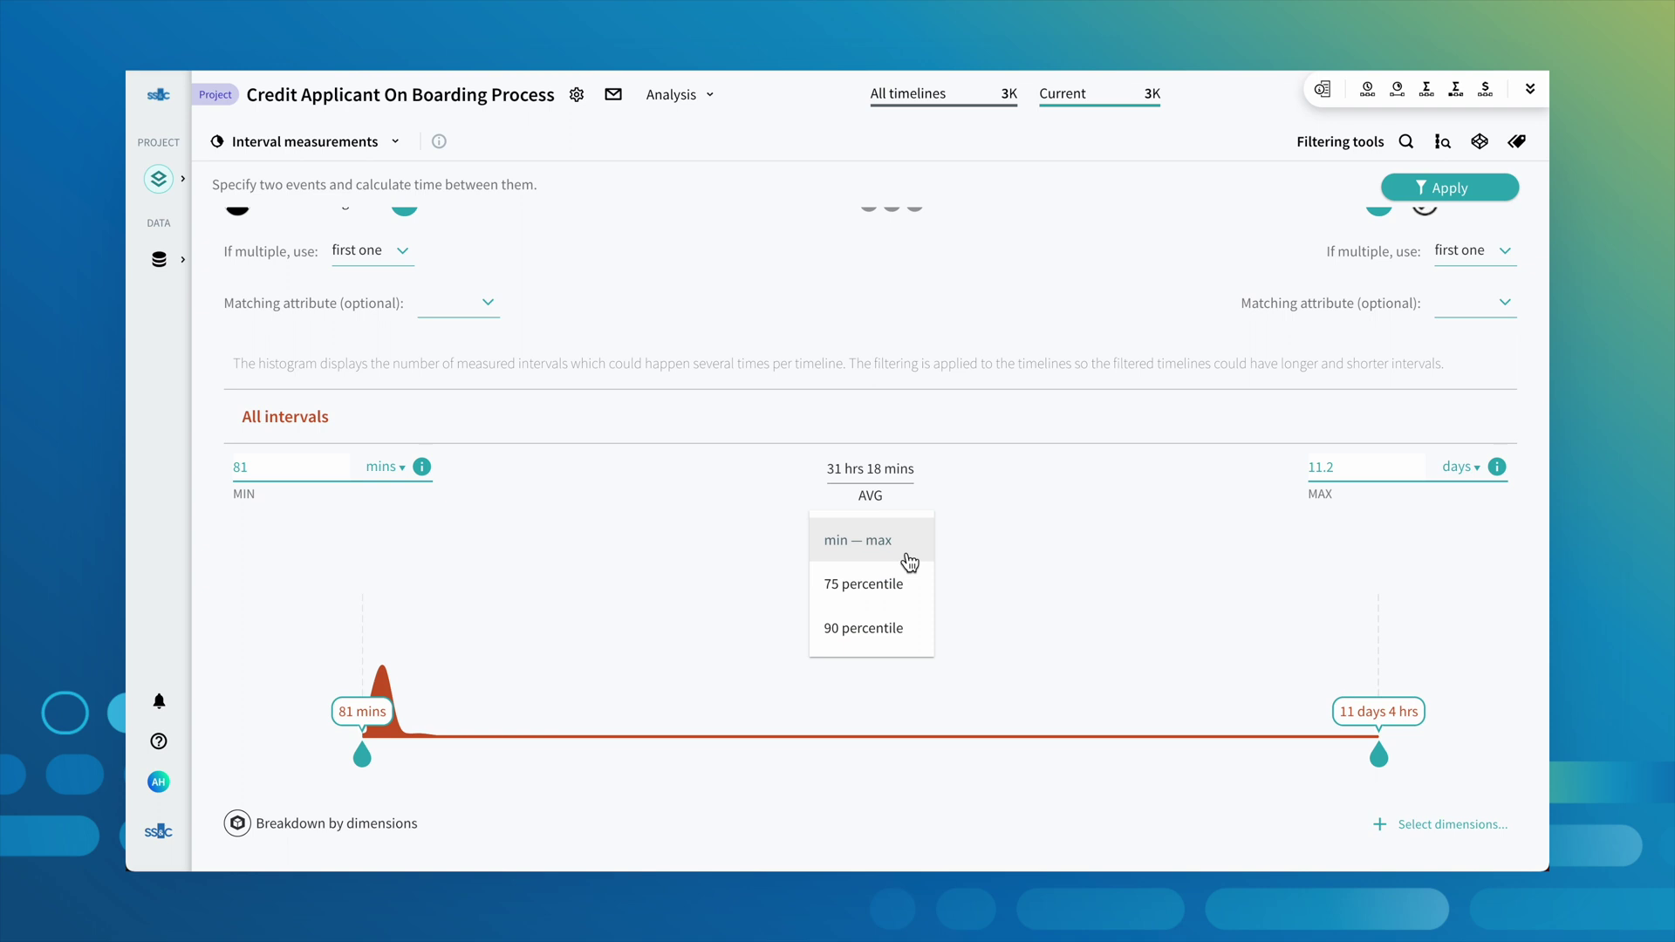
pyautogui.click(924, 632)
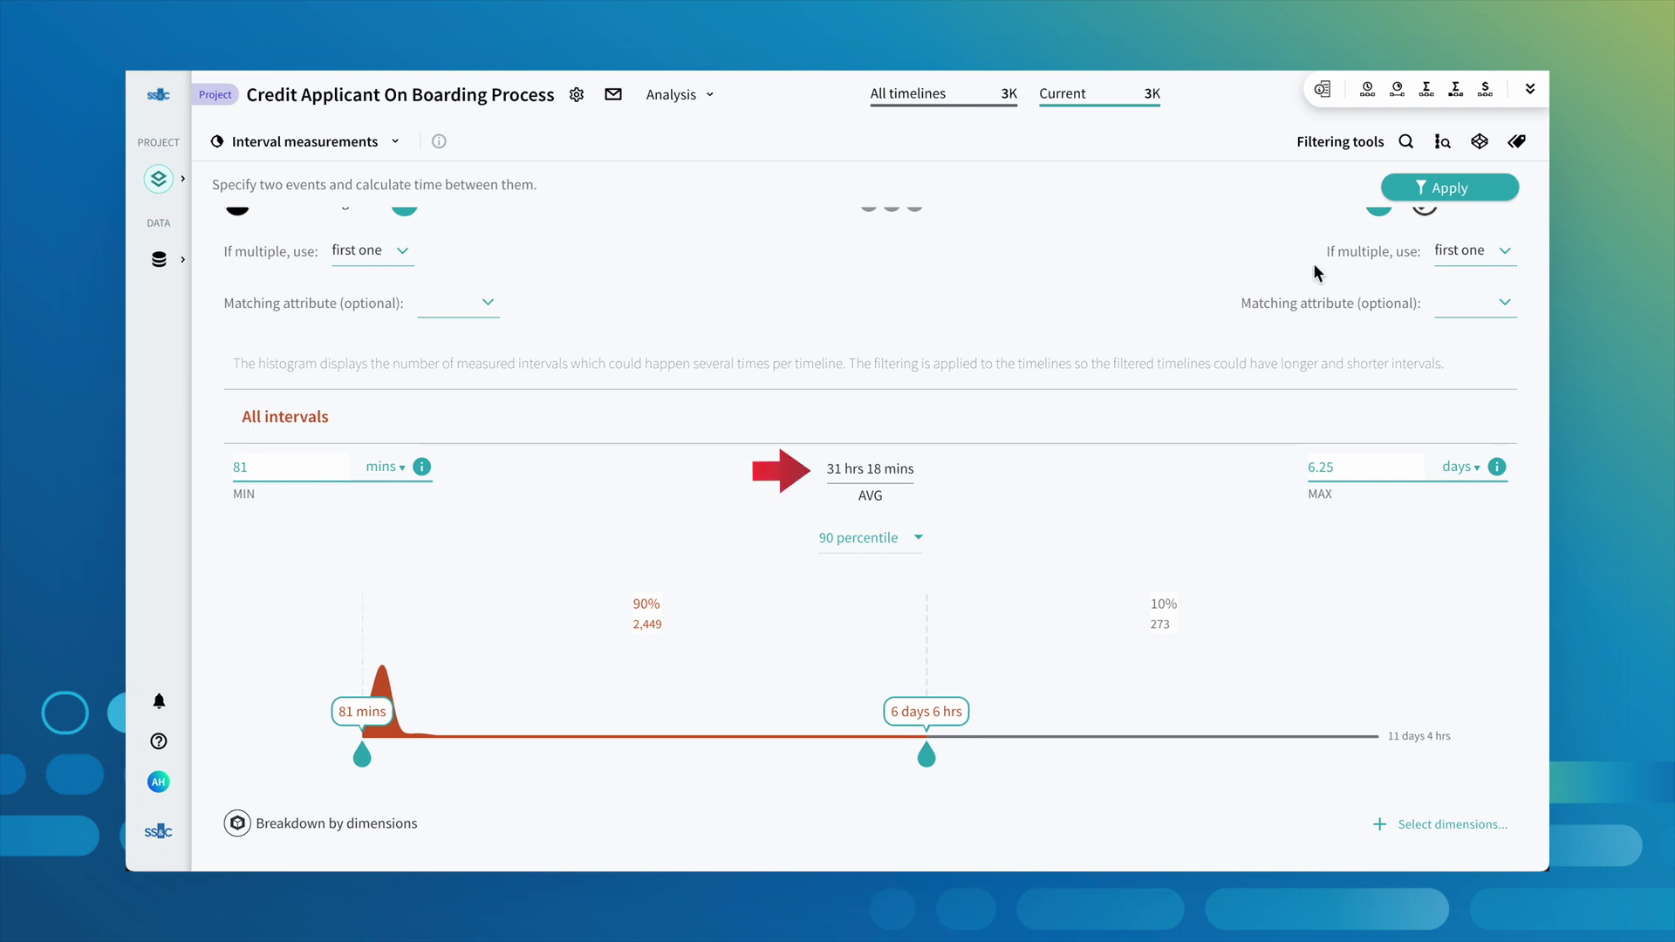
pyautogui.click(1417, 199)
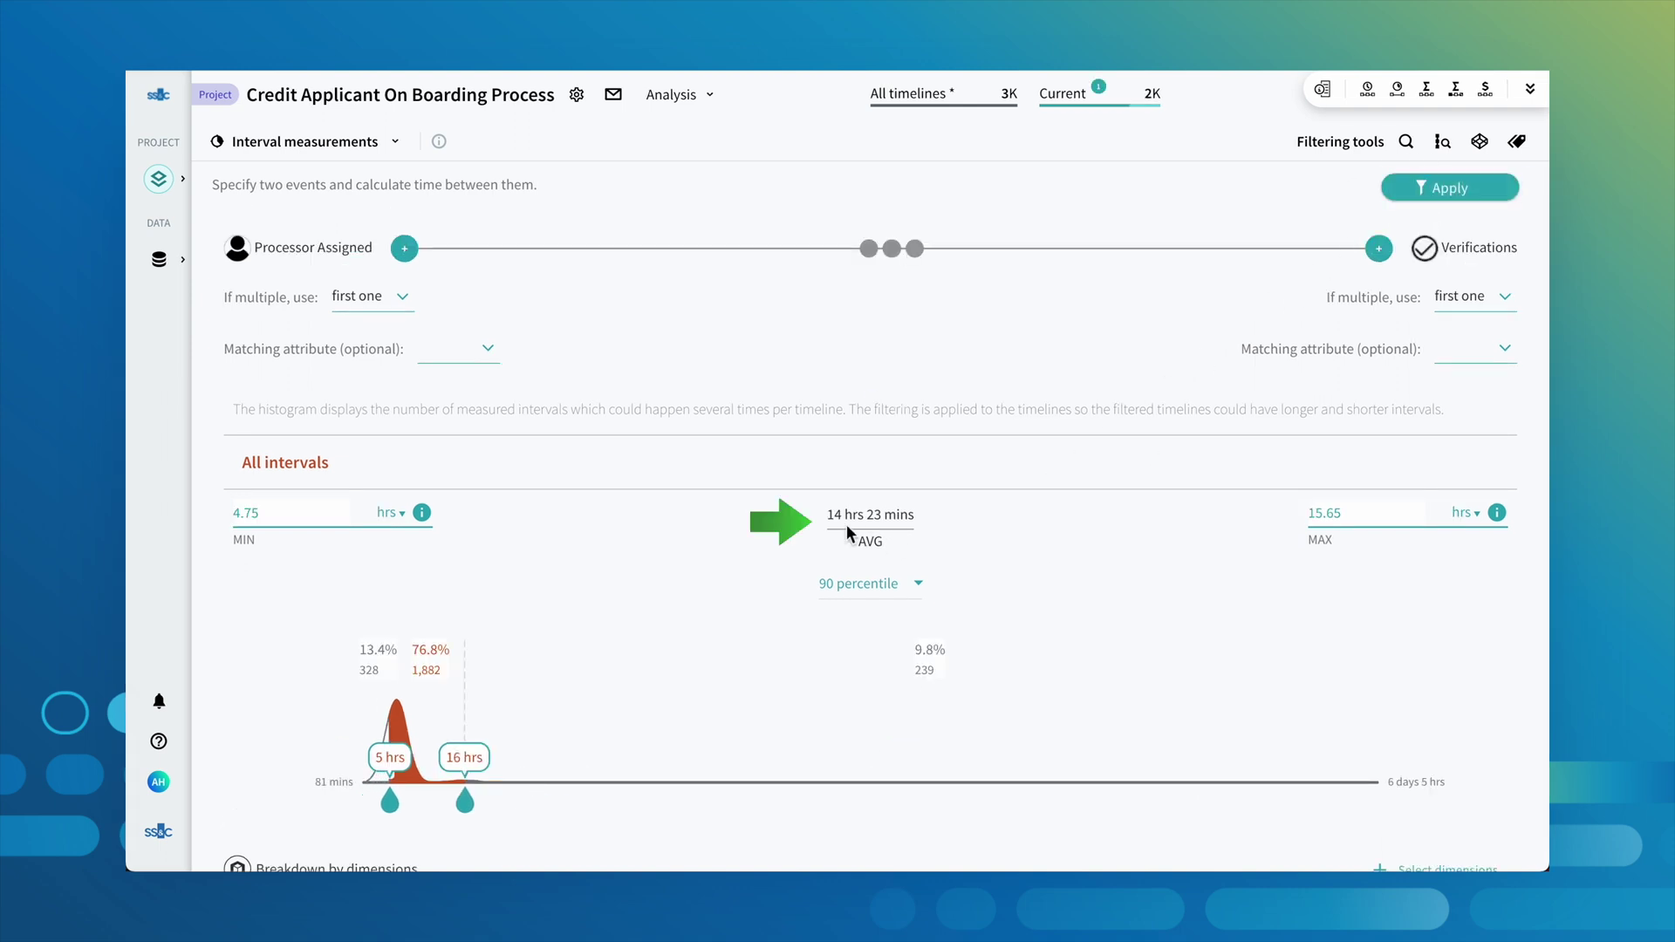
pyautogui.click(395, 141)
pyautogui.click(340, 560)
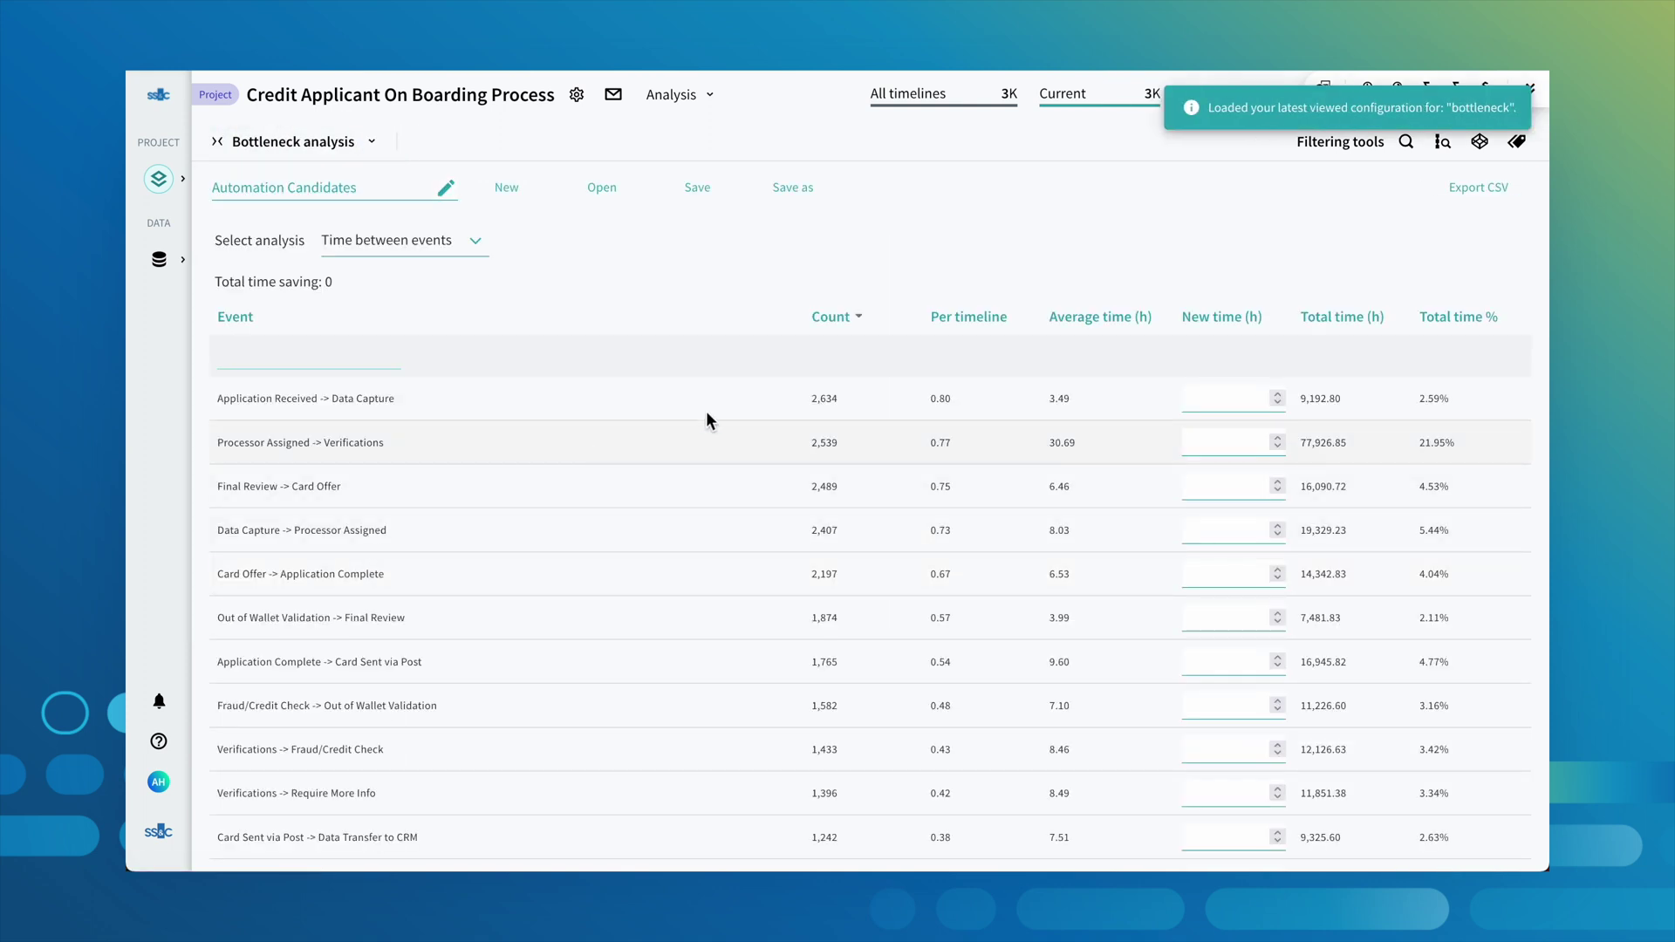
# Sort transitions by Total time % and set Processor Assigned -> Verifications to 14 hours
pyautogui.click(1469, 319)
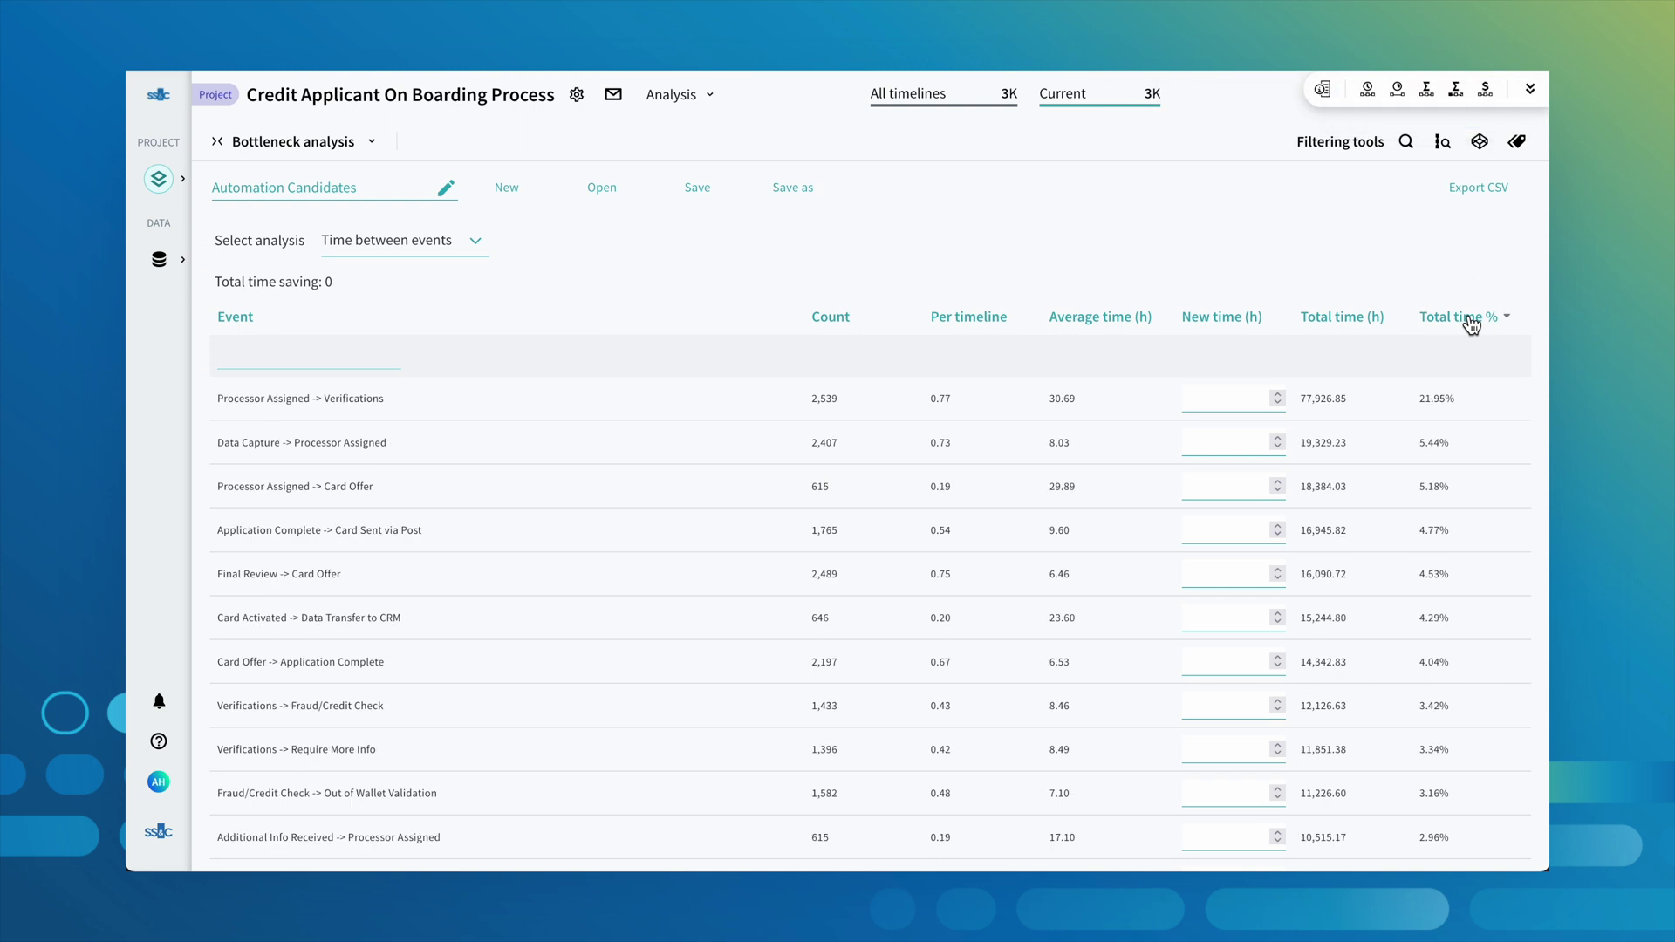
pyautogui.click(1201, 400)
pyautogui.write('14')
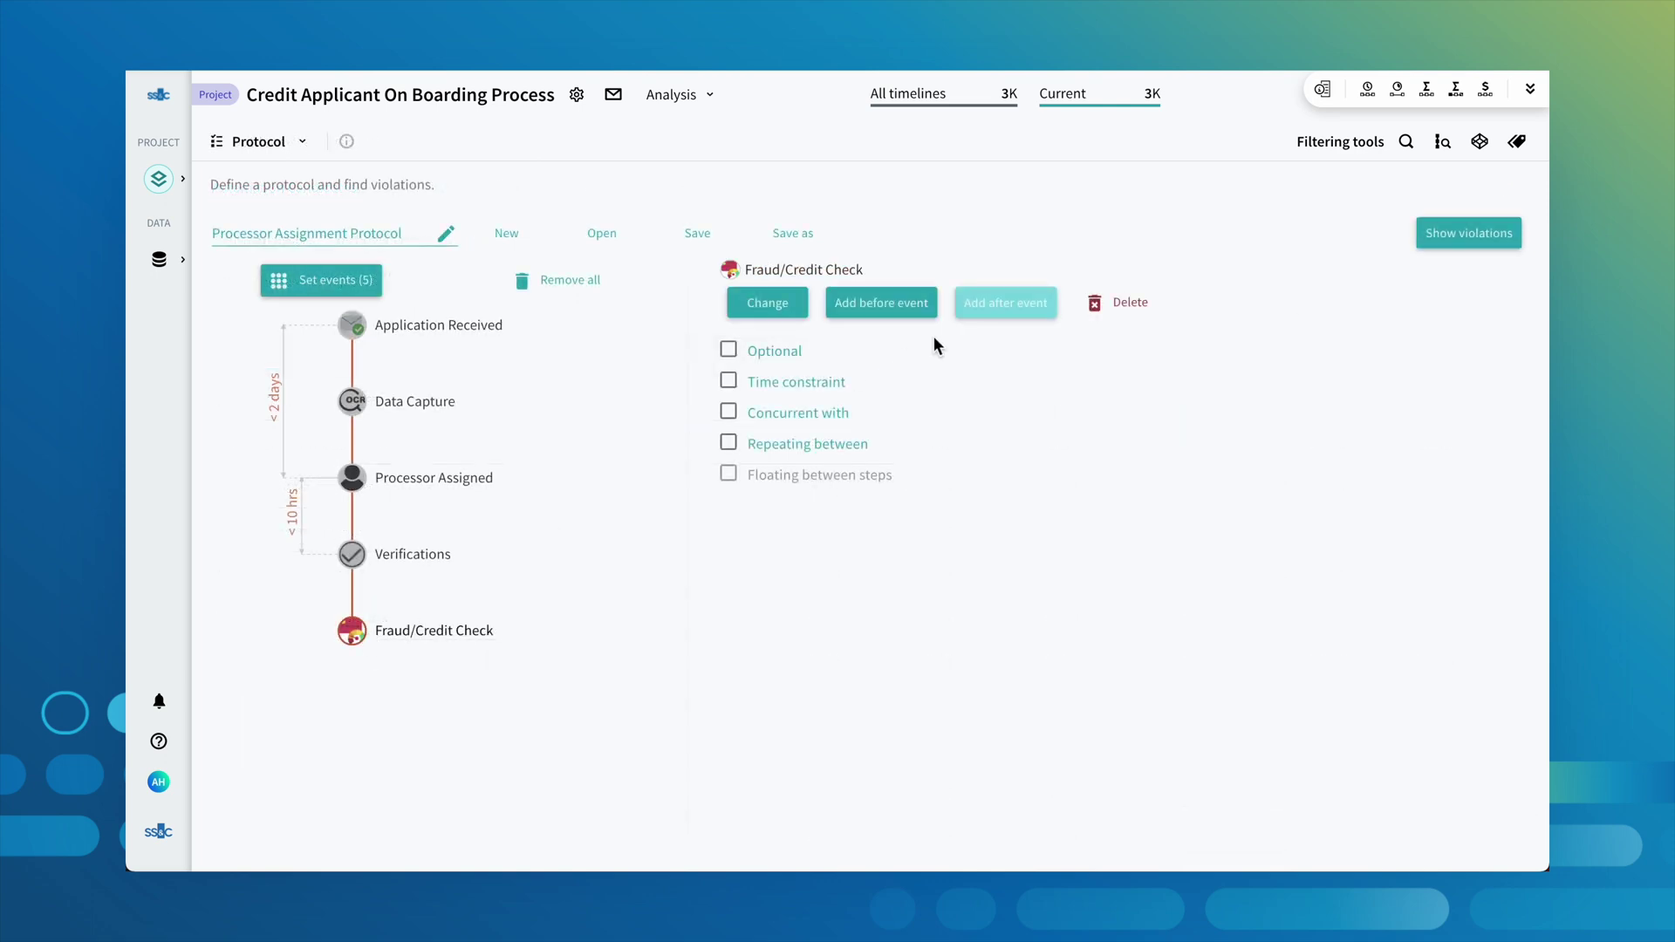
# Add Card Offer to the protocol after its last step
pyautogui.click(977, 307)
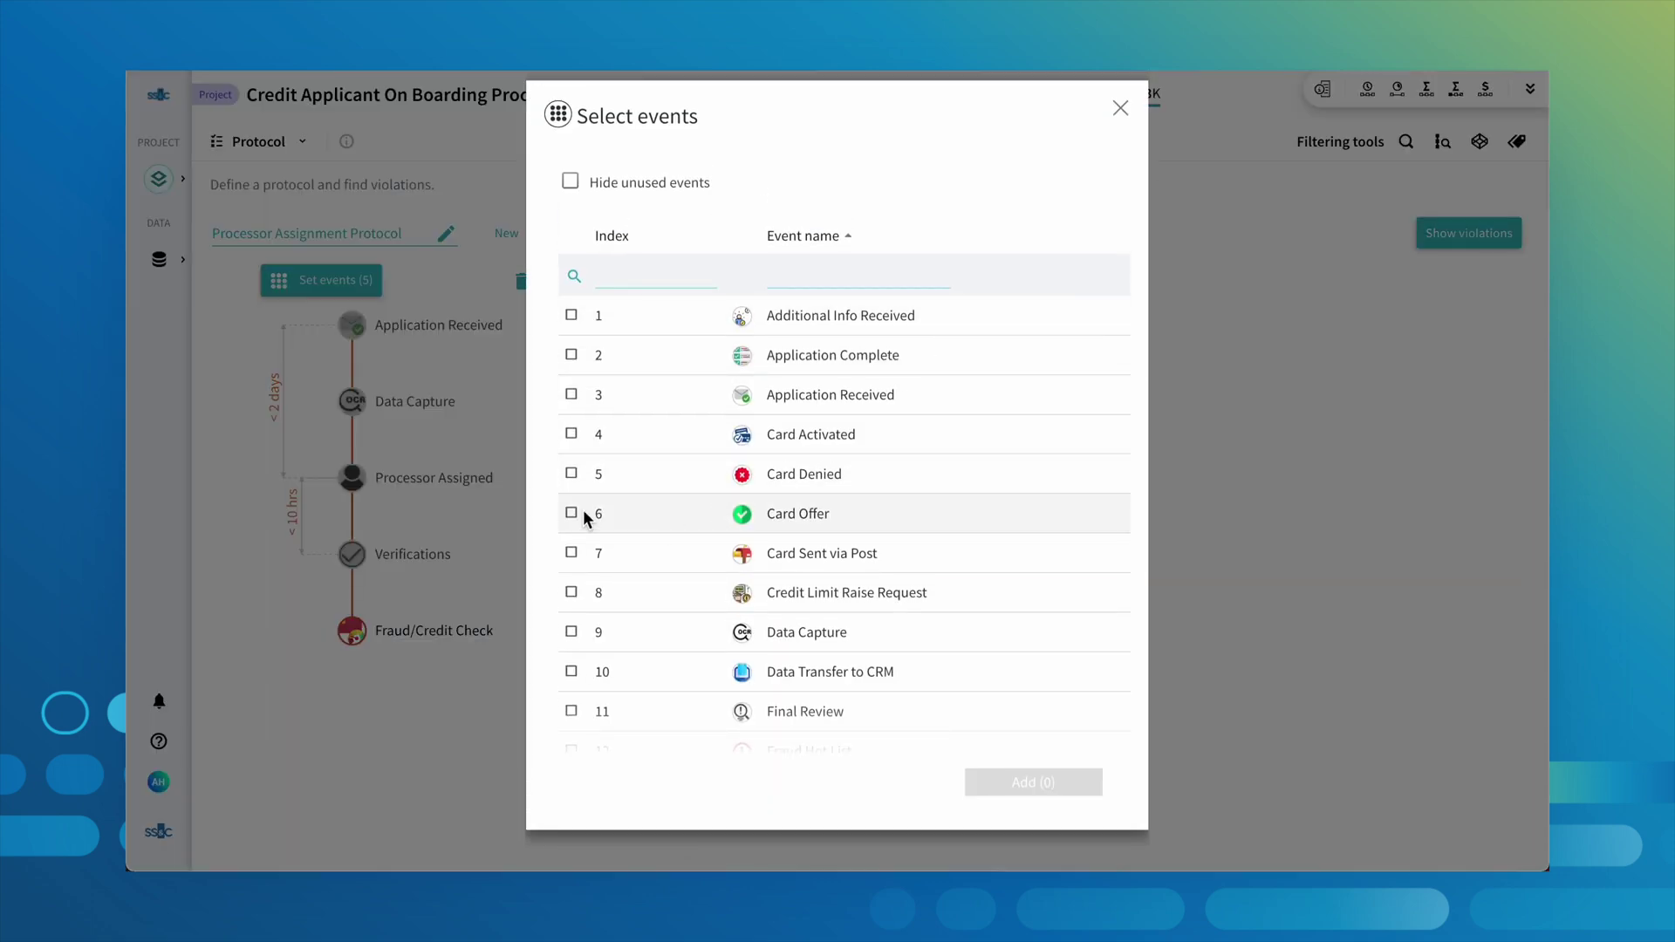
pyautogui.click(572, 513)
pyautogui.click(1011, 783)
# Constrain Card Offer to occur at least 100 hrs after Application Received
pyautogui.click(405, 647)
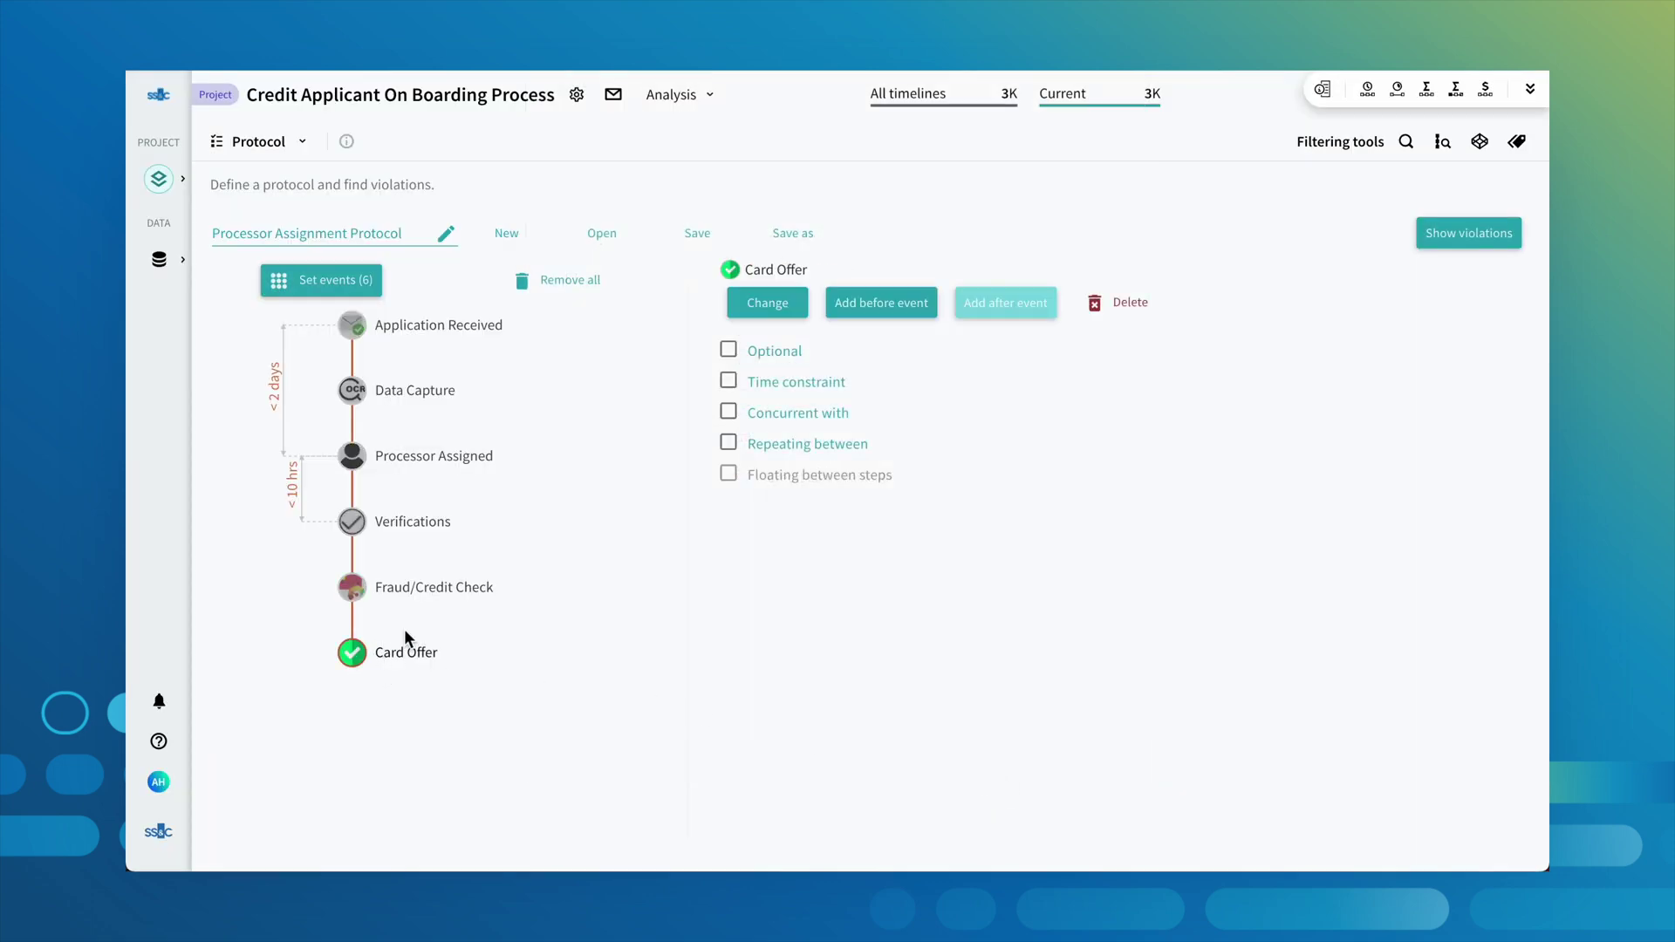
pyautogui.click(728, 381)
pyautogui.click(1016, 416)
pyautogui.click(1020, 476)
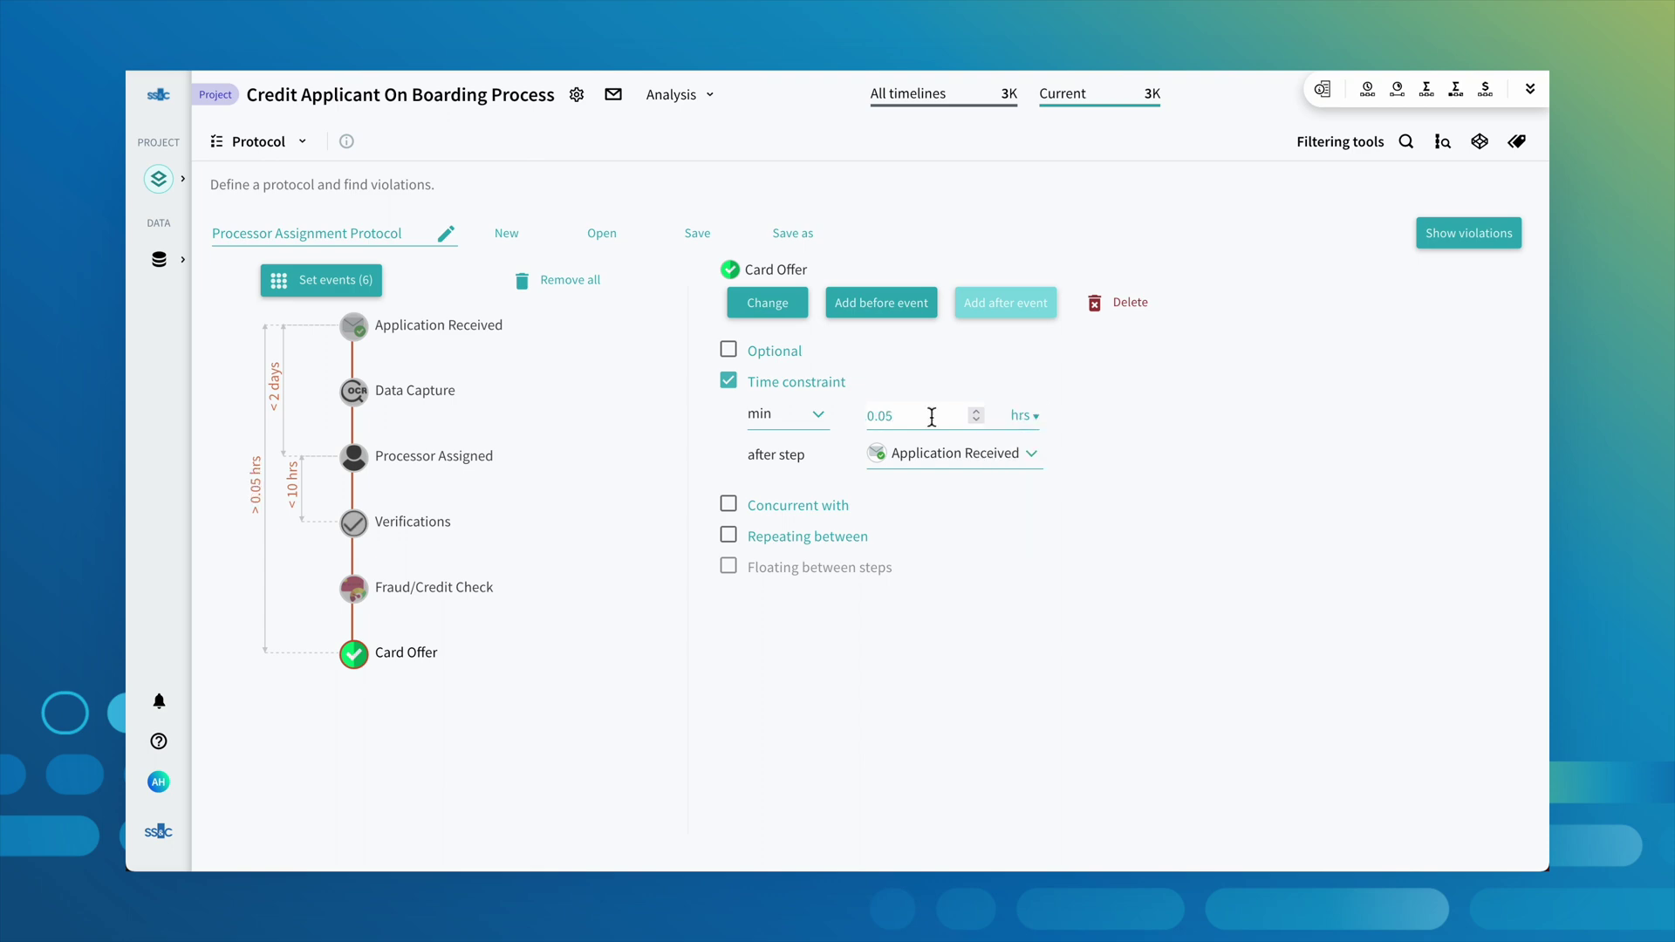
pyautogui.doubleClick(877, 415)
pyautogui.write('100')
pyautogui.click(932, 636)
# List the protocol violations and break them down by PROCESSOR across all events
pyautogui.click(1439, 237)
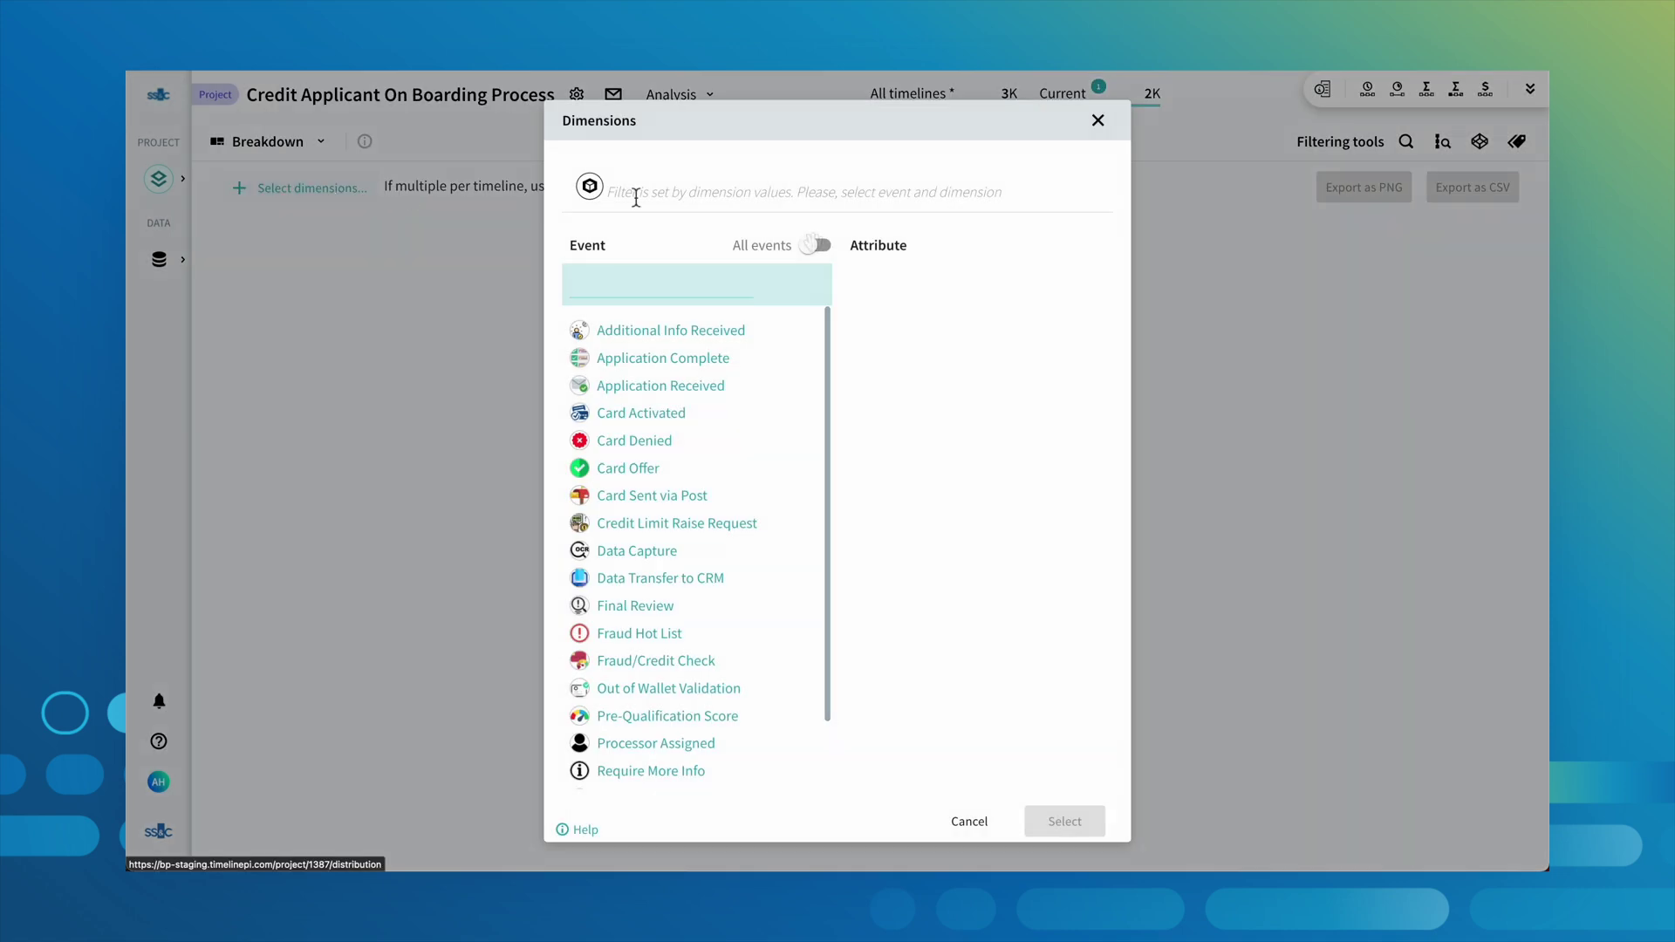
pyautogui.click(818, 245)
pyautogui.click(898, 411)
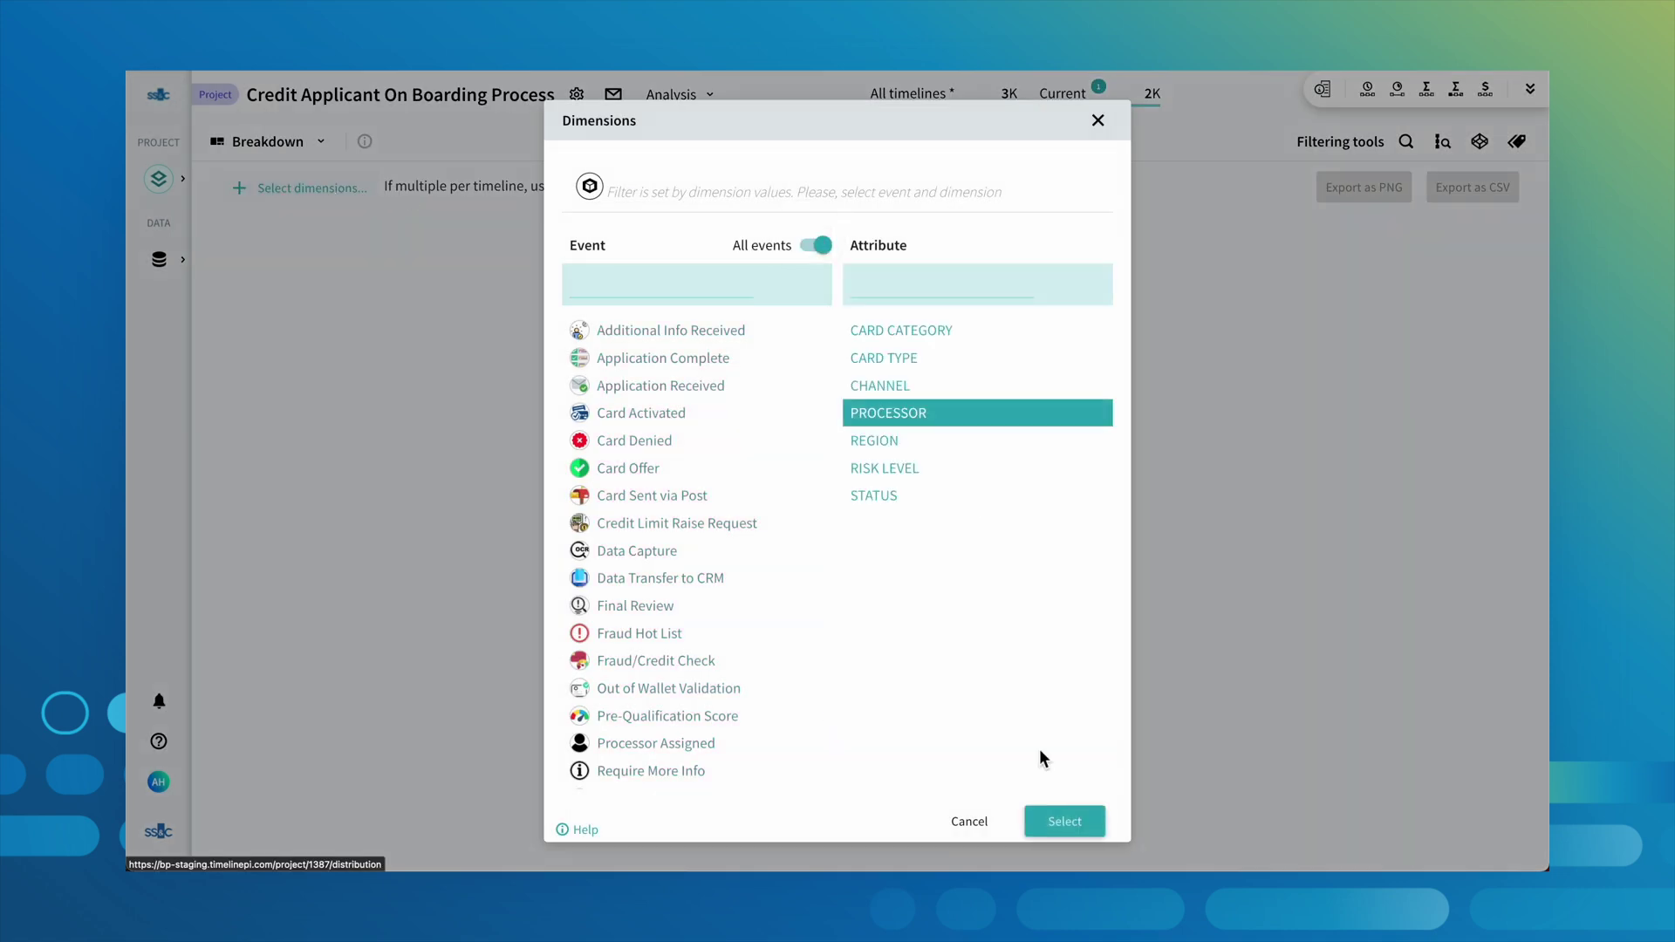
pyautogui.click(1062, 823)
# Open the Missing Fraud Check alert for editing in the project's Alerts configuration
pyautogui.click(576, 95)
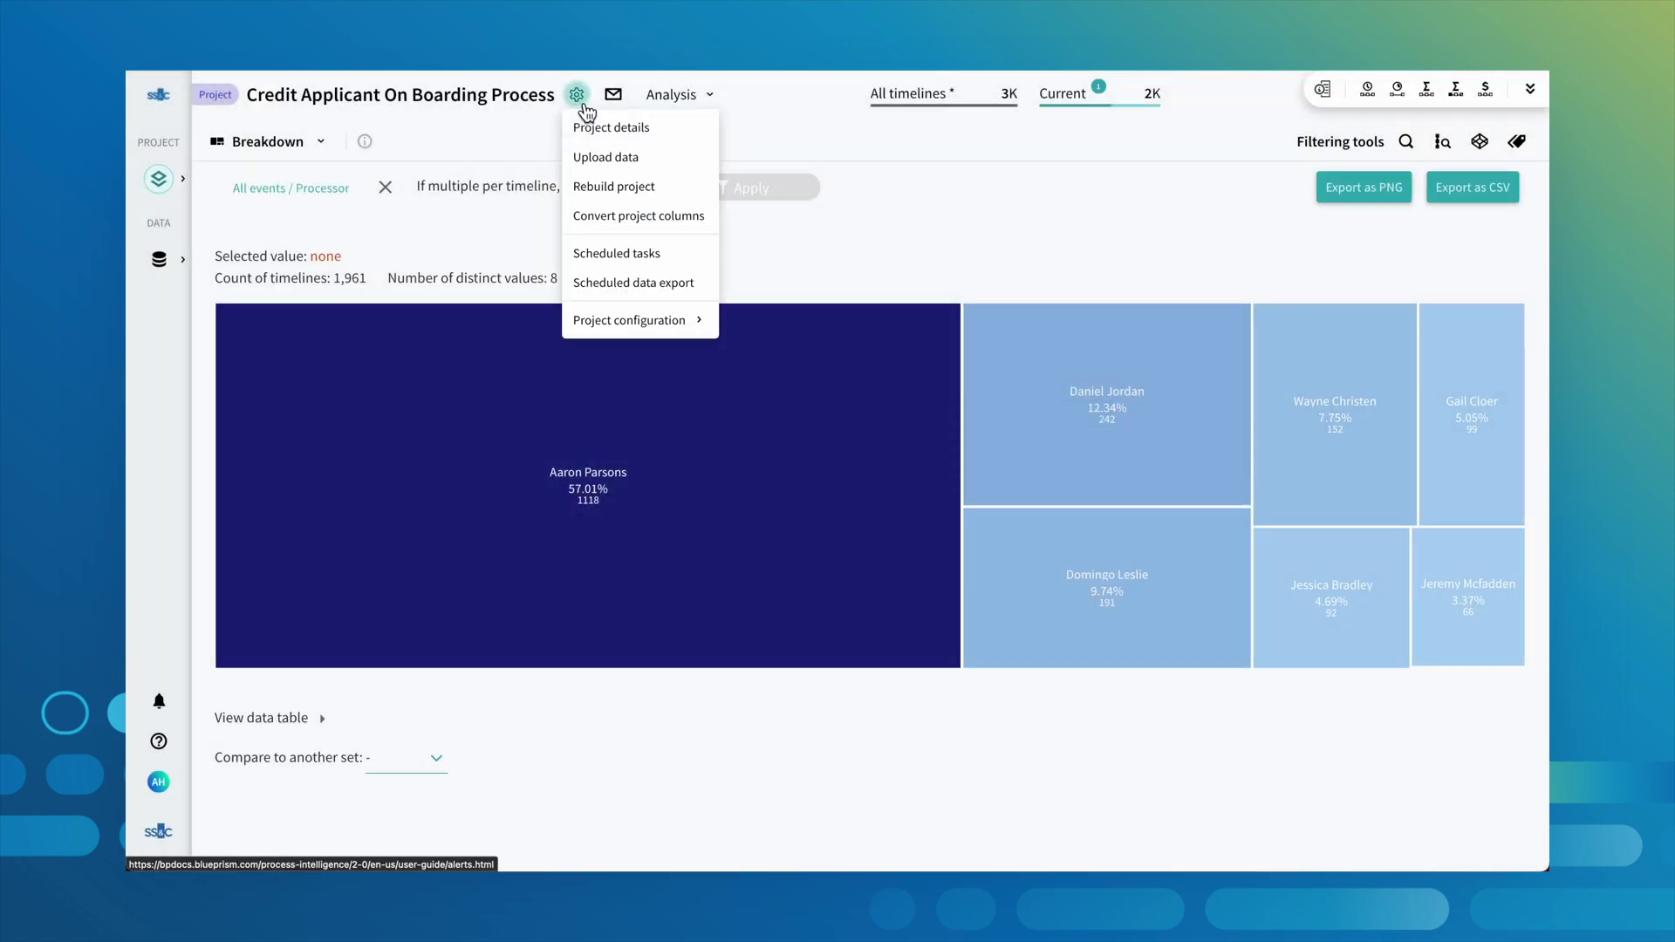
pyautogui.moveTo(679, 328)
pyautogui.click(738, 320)
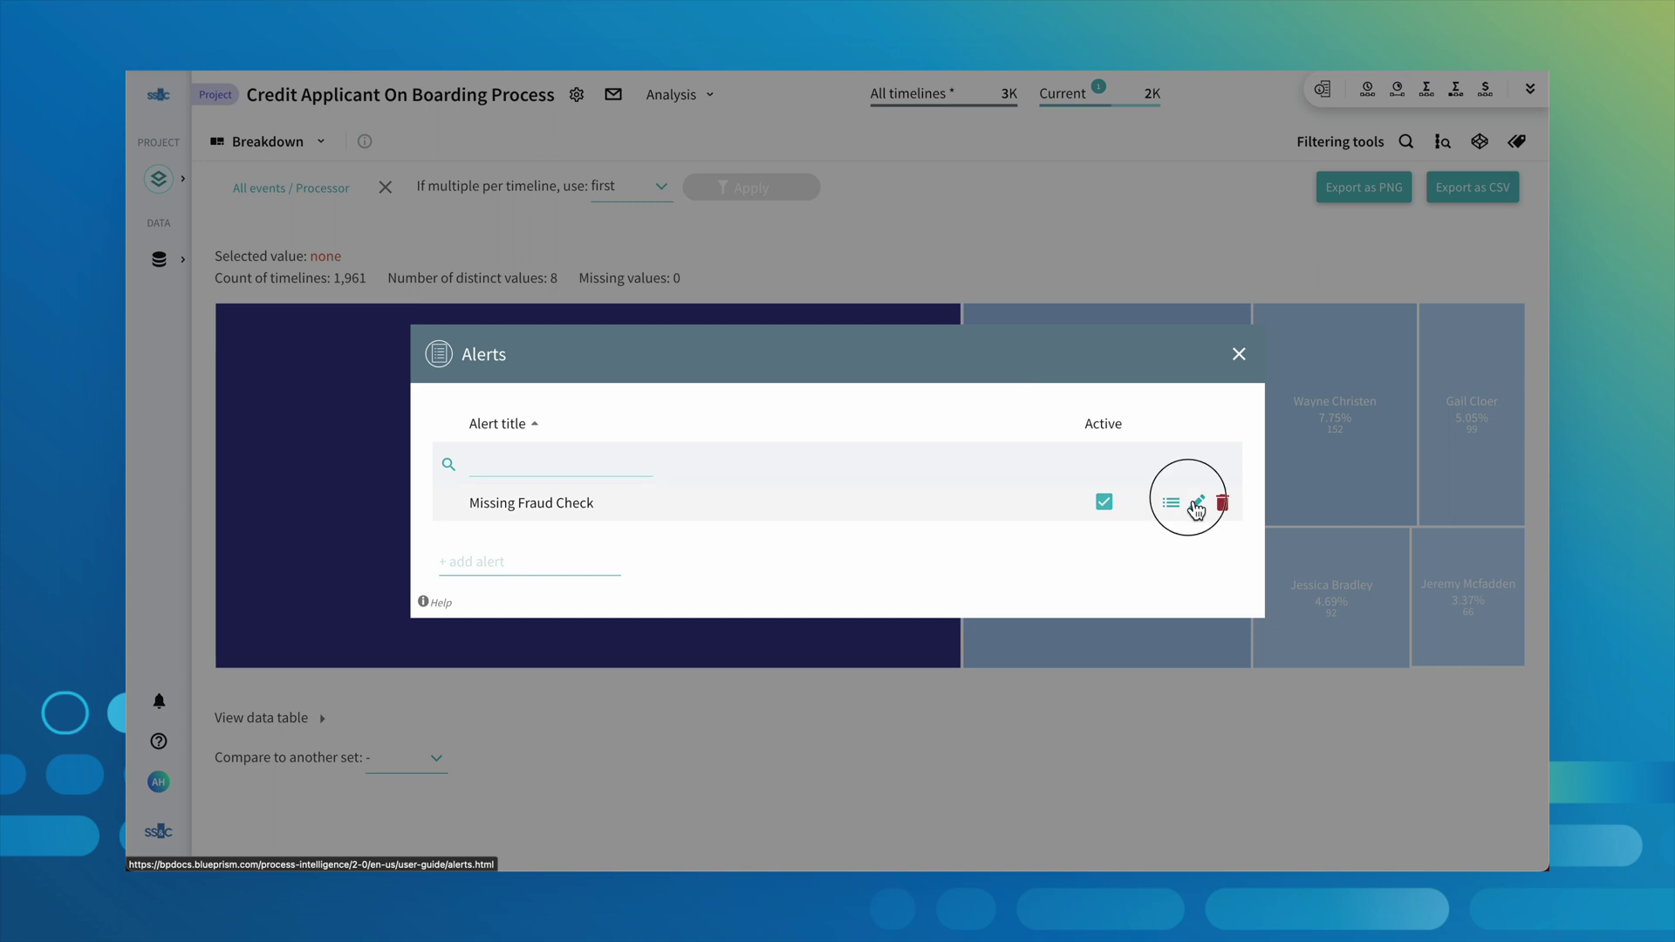
pyautogui.click(1186, 498)
pyautogui.scroll(-5, 1141, 240)
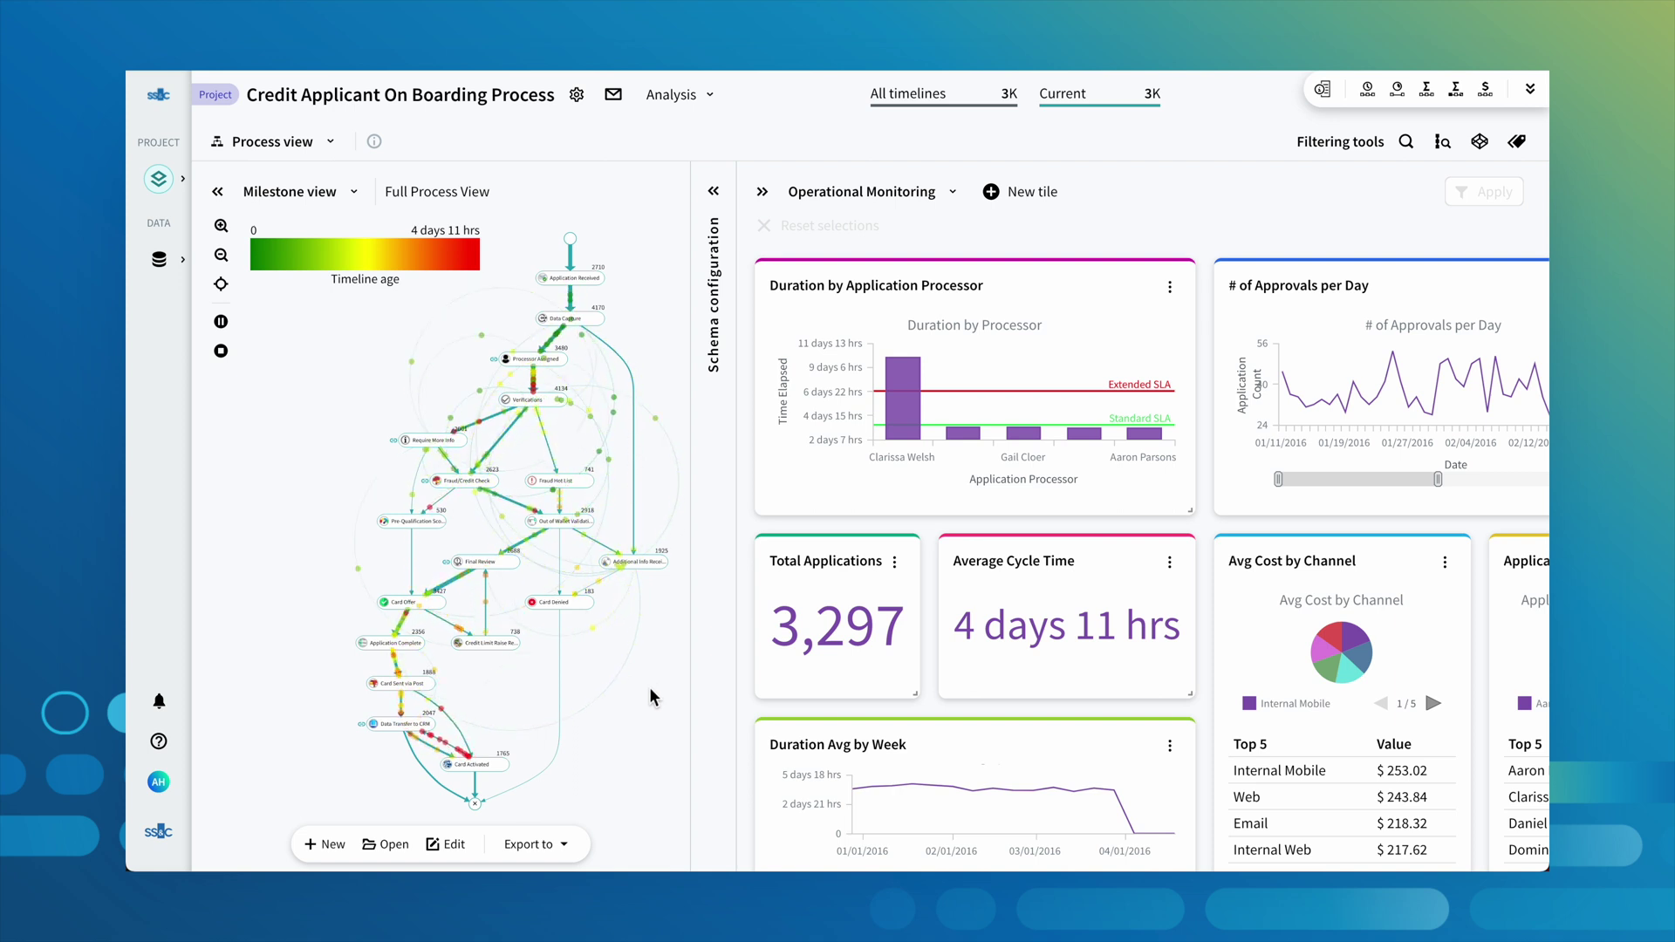
# Export the process map in Chorus BPM format
pyautogui.click(567, 851)
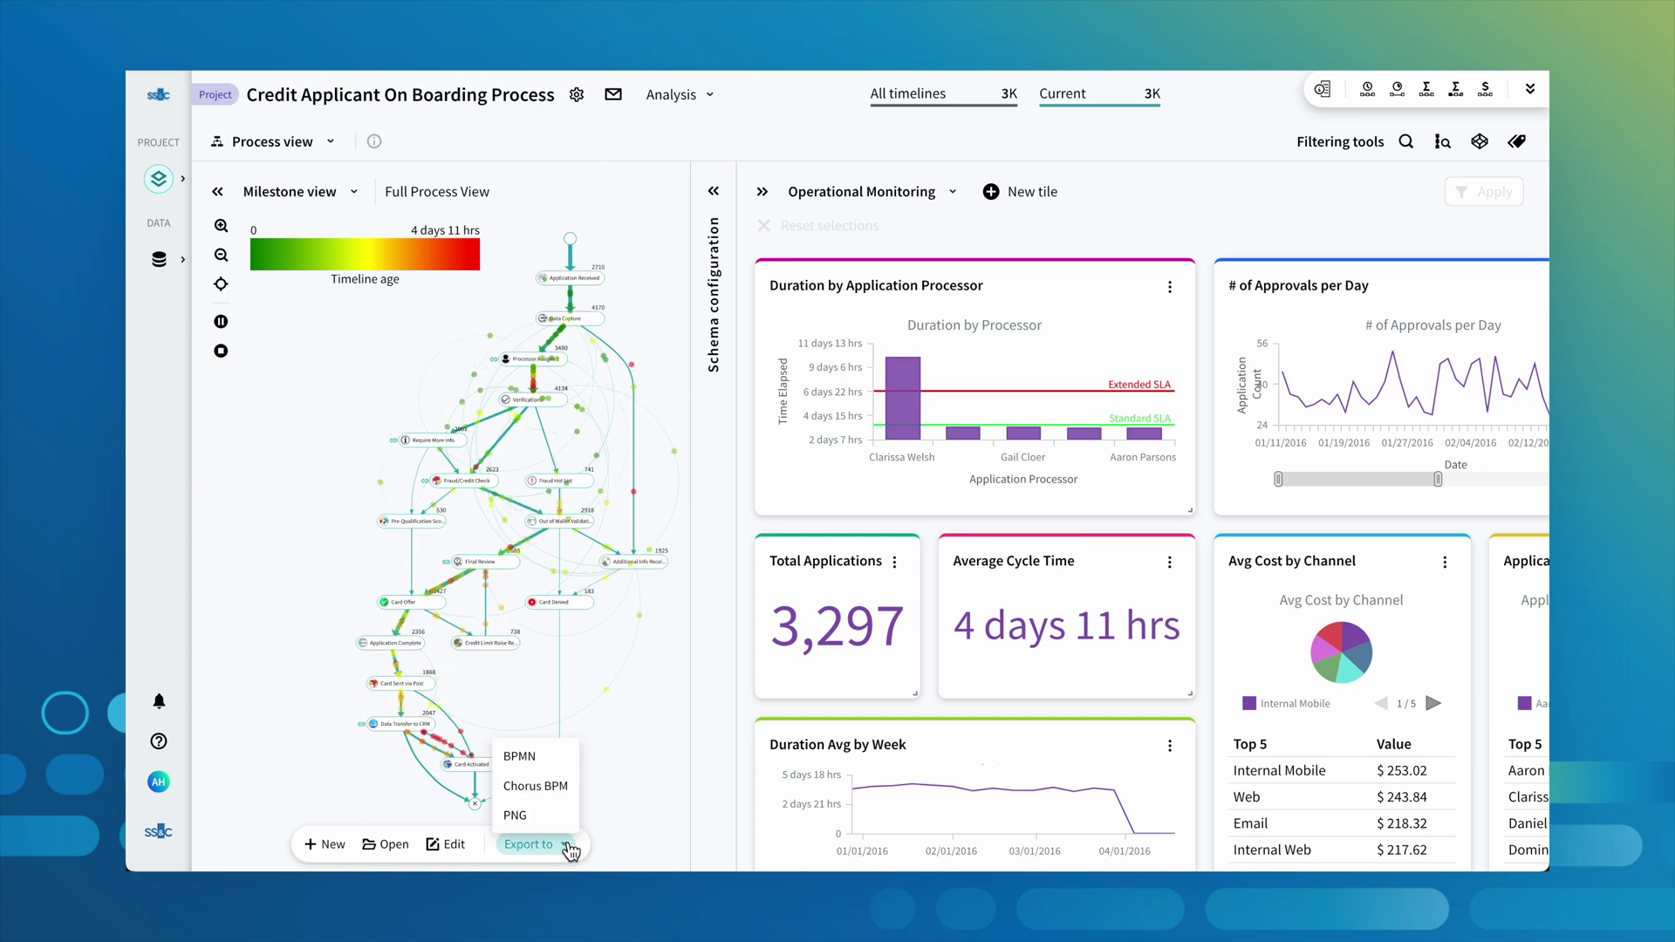
# Import Full Process View.bpmn as a package into Chorus
pyautogui.click(151, 136)
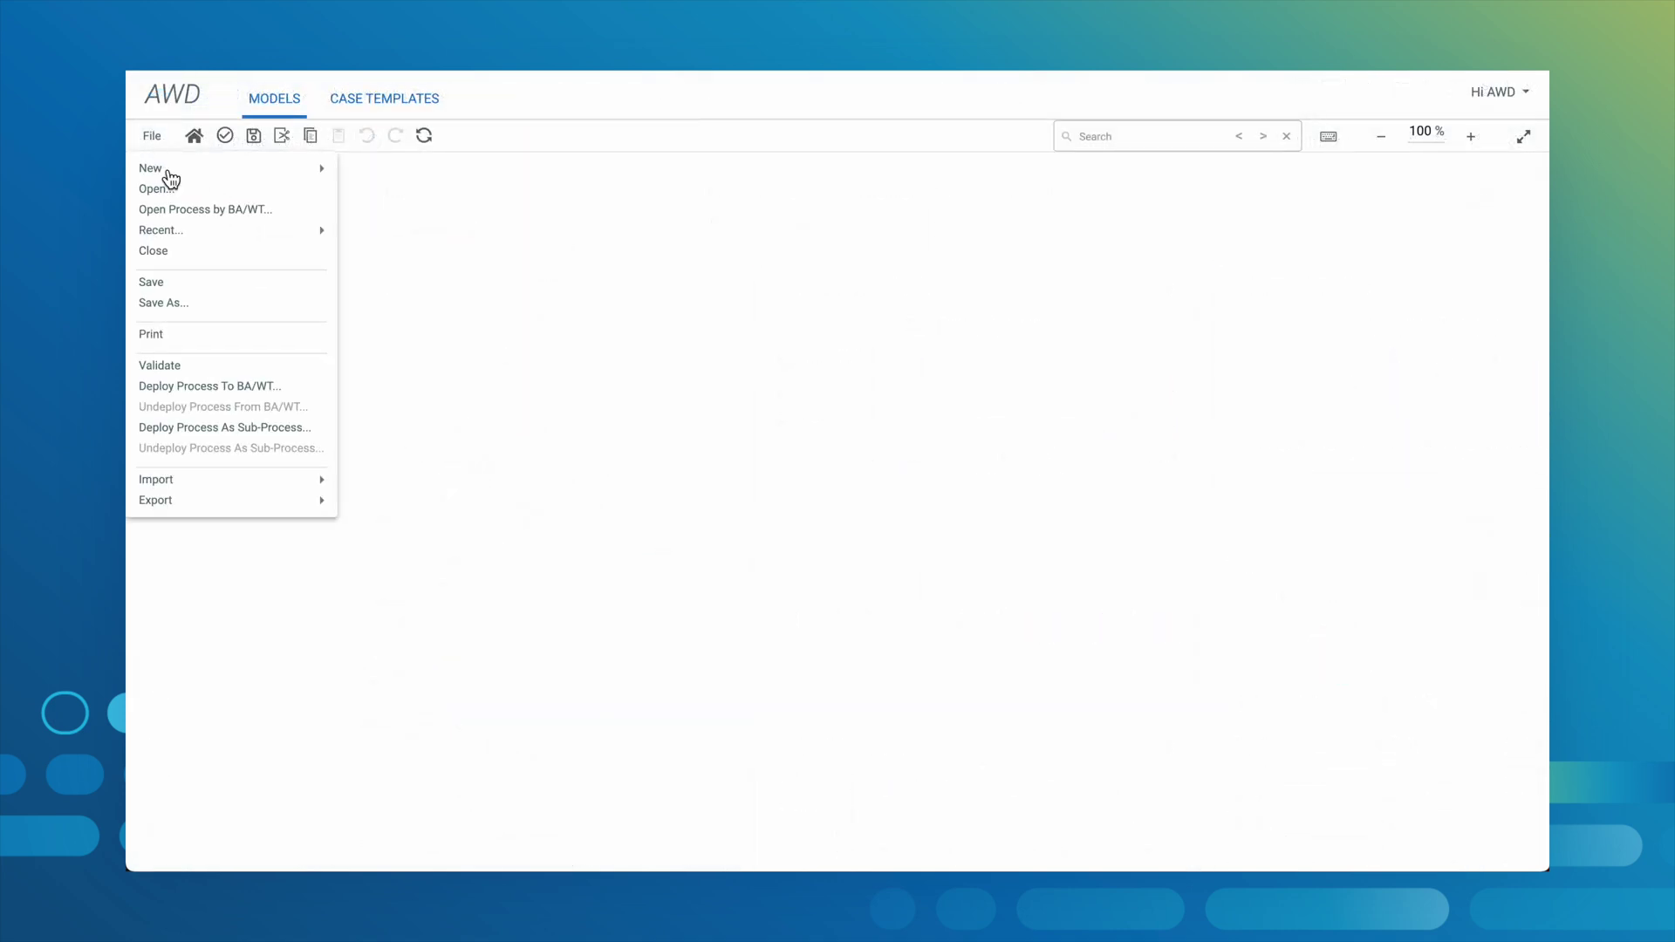
pyautogui.moveTo(270, 488)
pyautogui.click(380, 499)
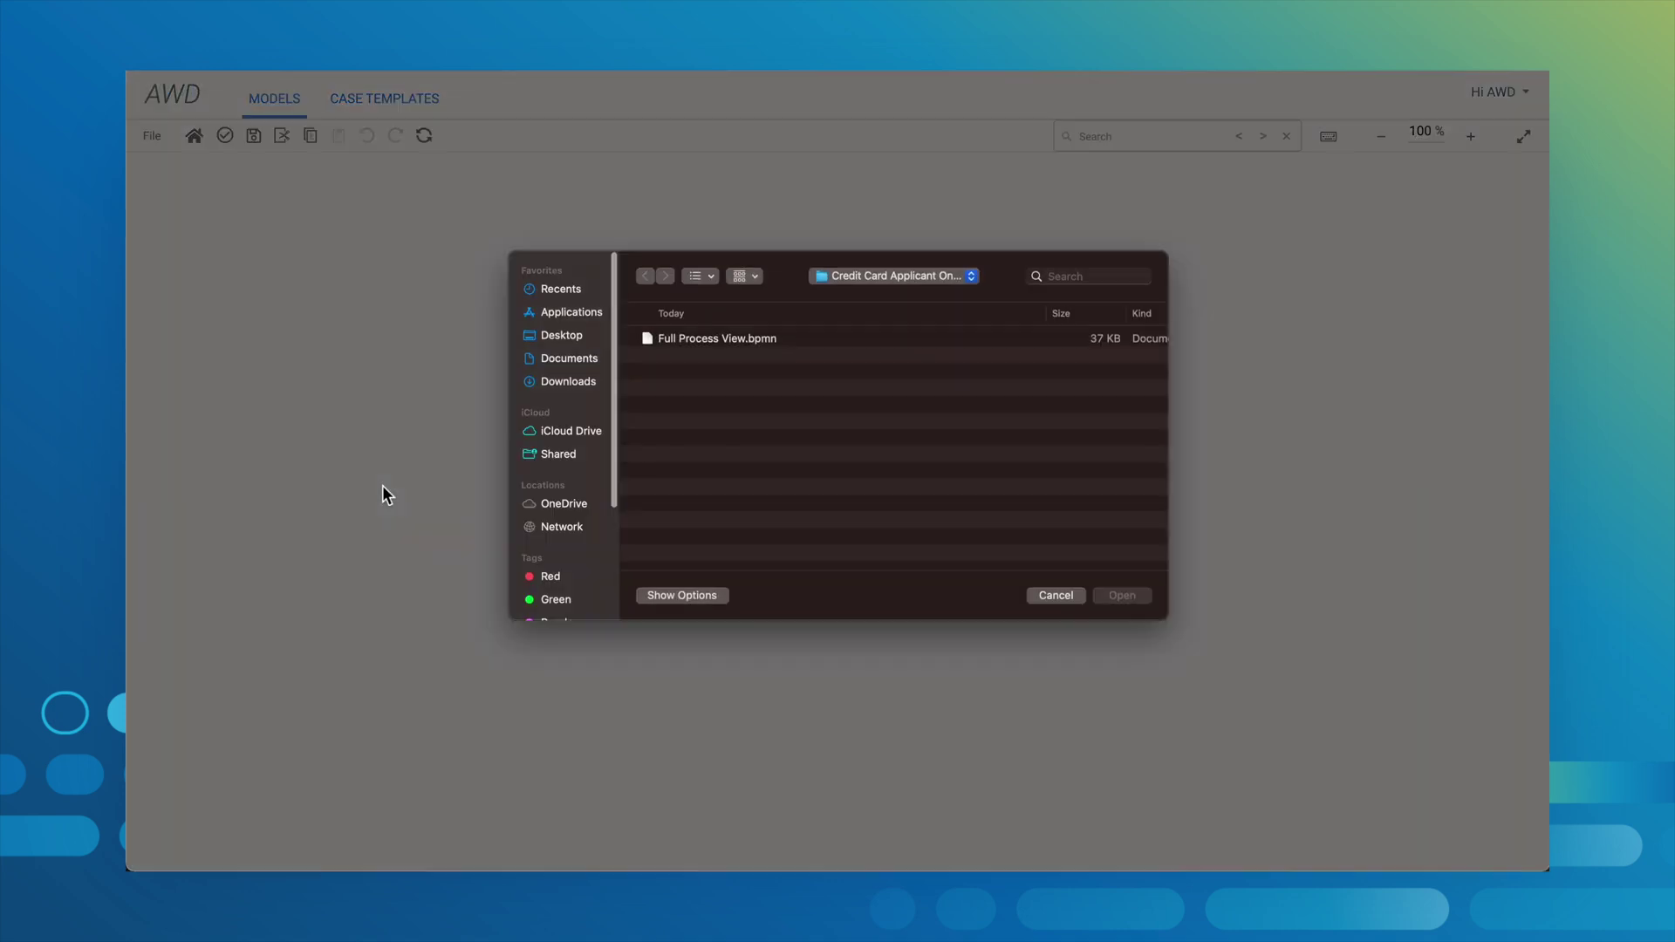
pyautogui.click(728, 341)
pyautogui.click(1122, 596)
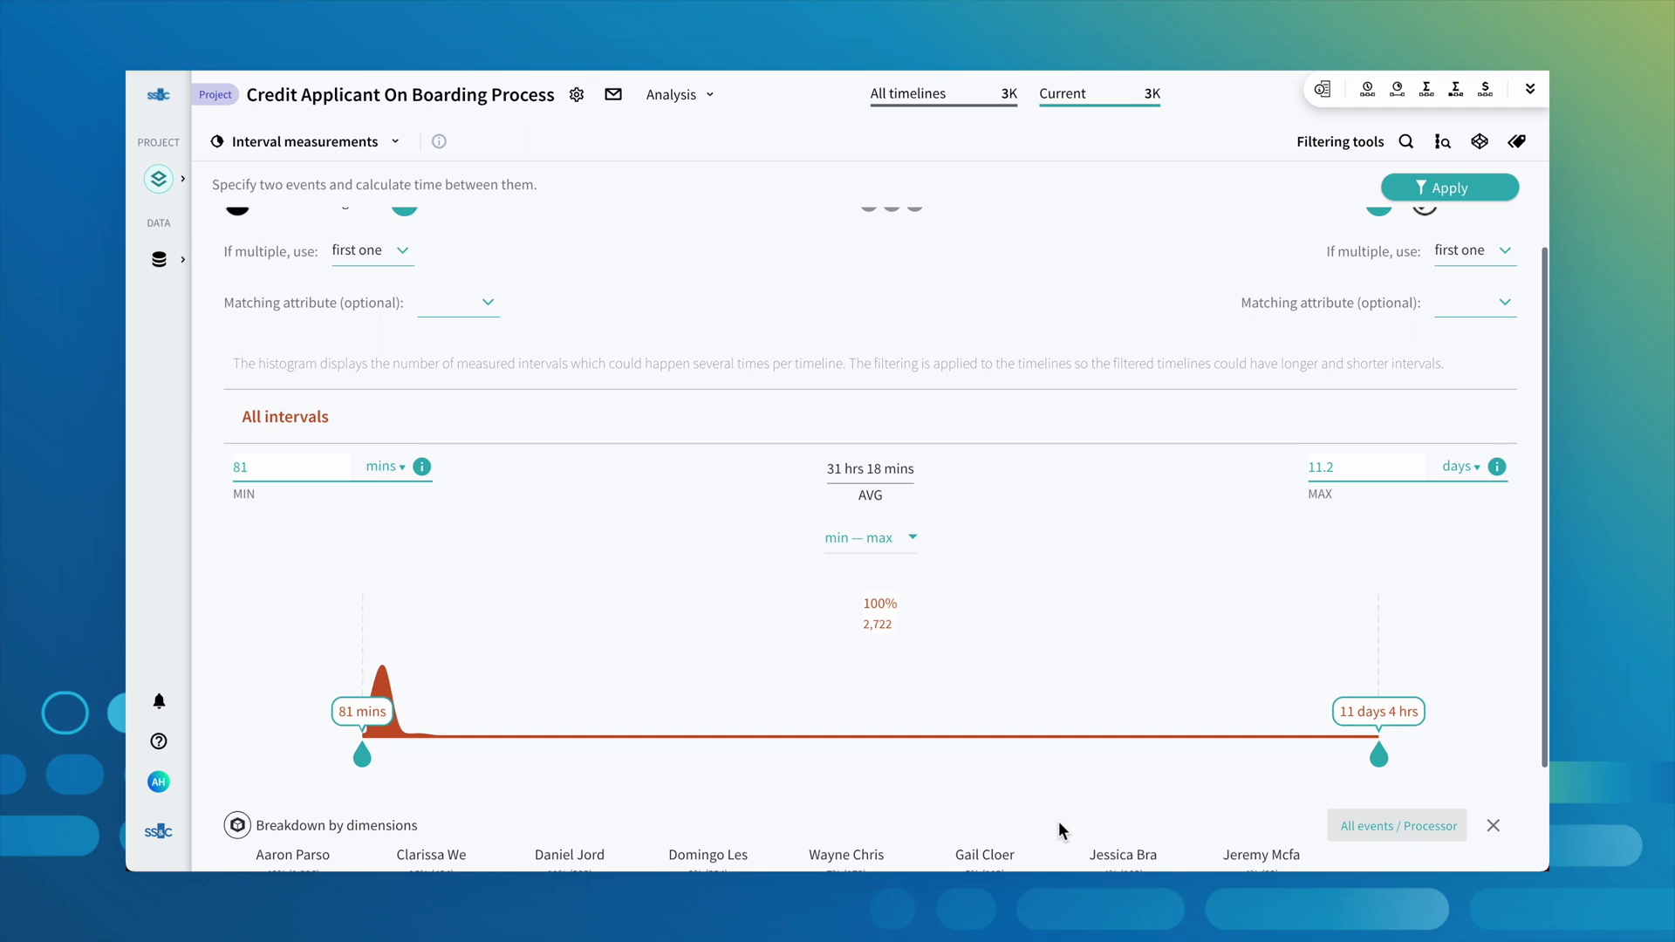
# Narrow the interval measurements to one processor's timelines using its mini histogram
pyautogui.scroll(-2, 1059, 820)
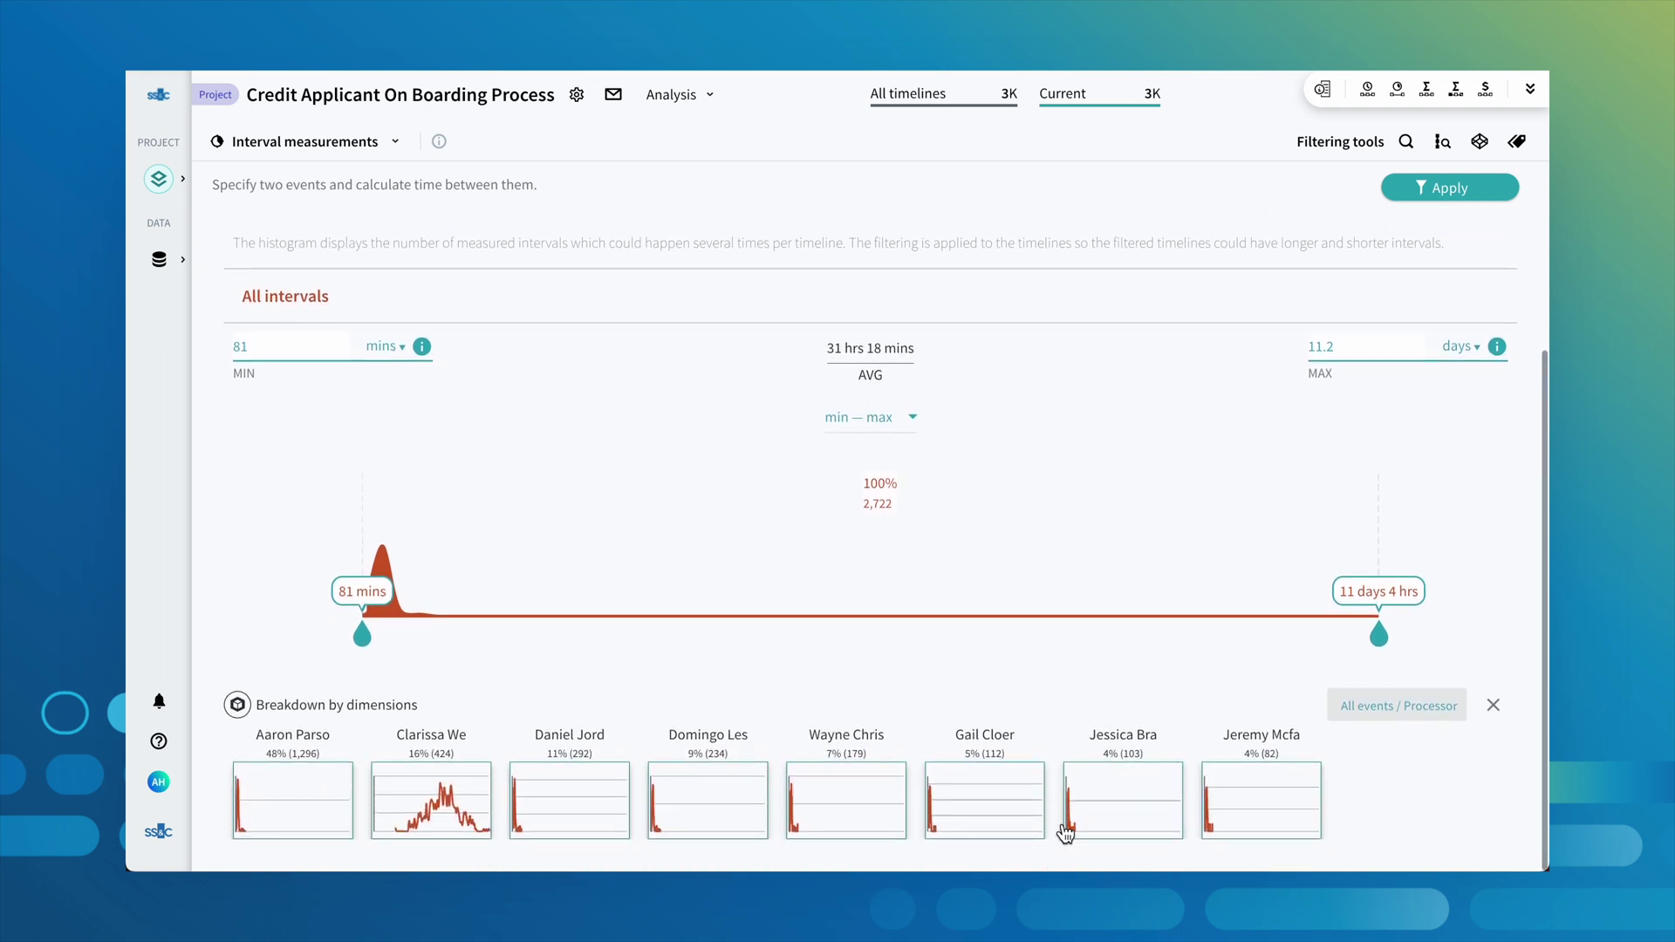
pyautogui.click(450, 833)
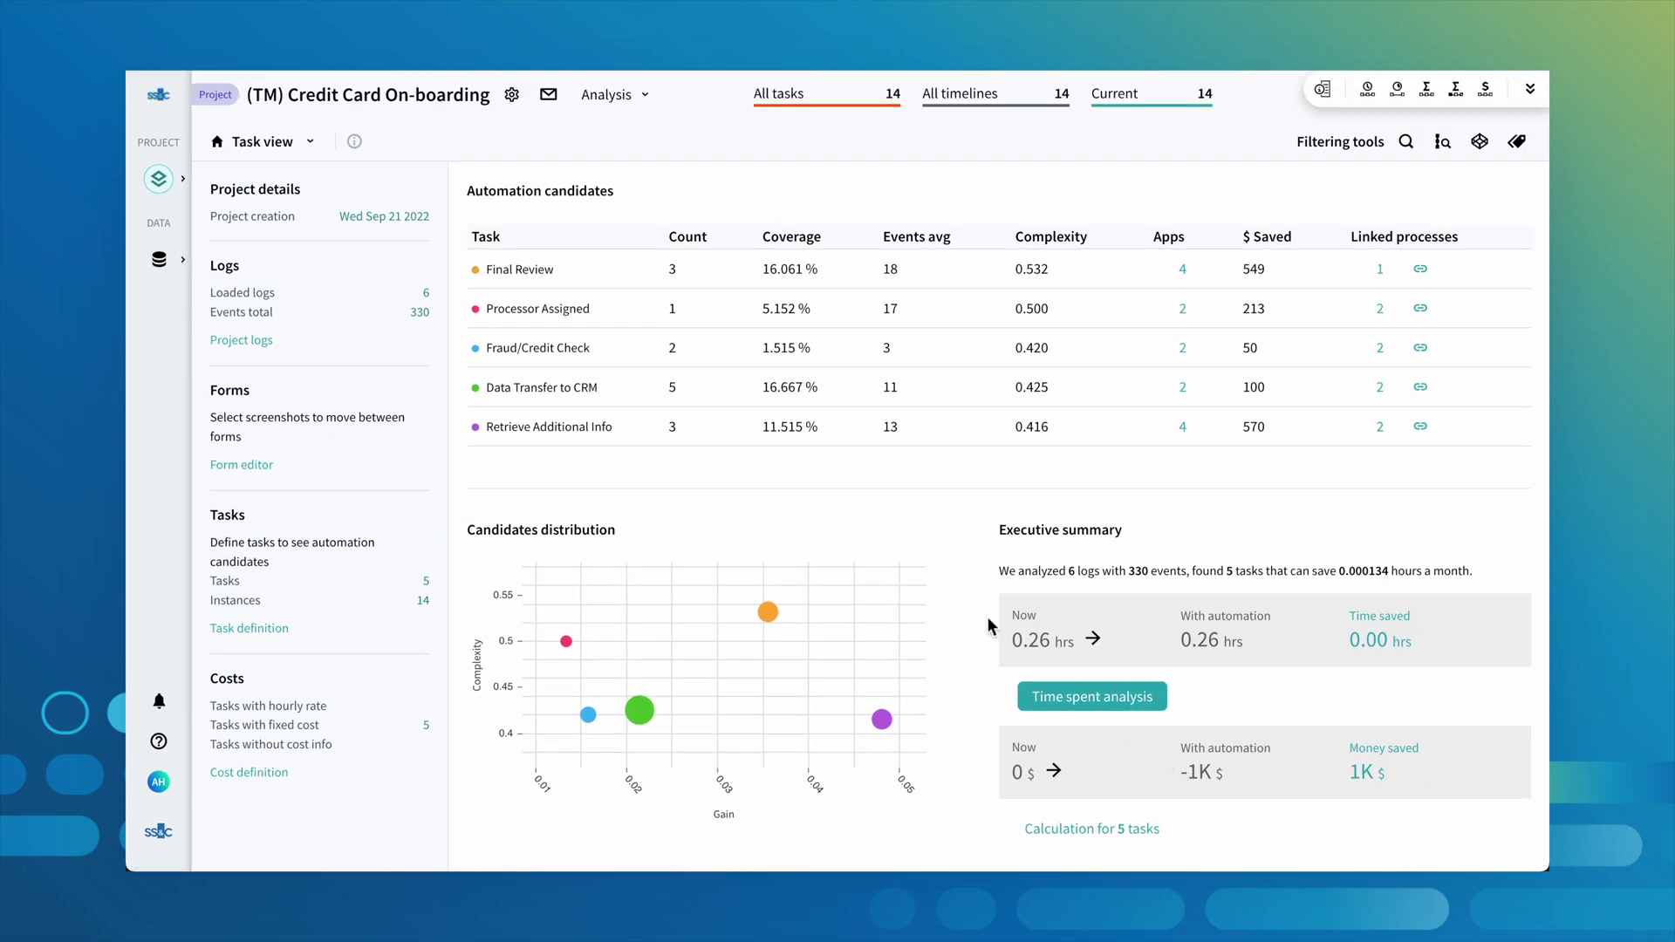
# Filter timelines to the Retrieve Additional Info candidate and bring up the path export options
pyautogui.click(702, 444)
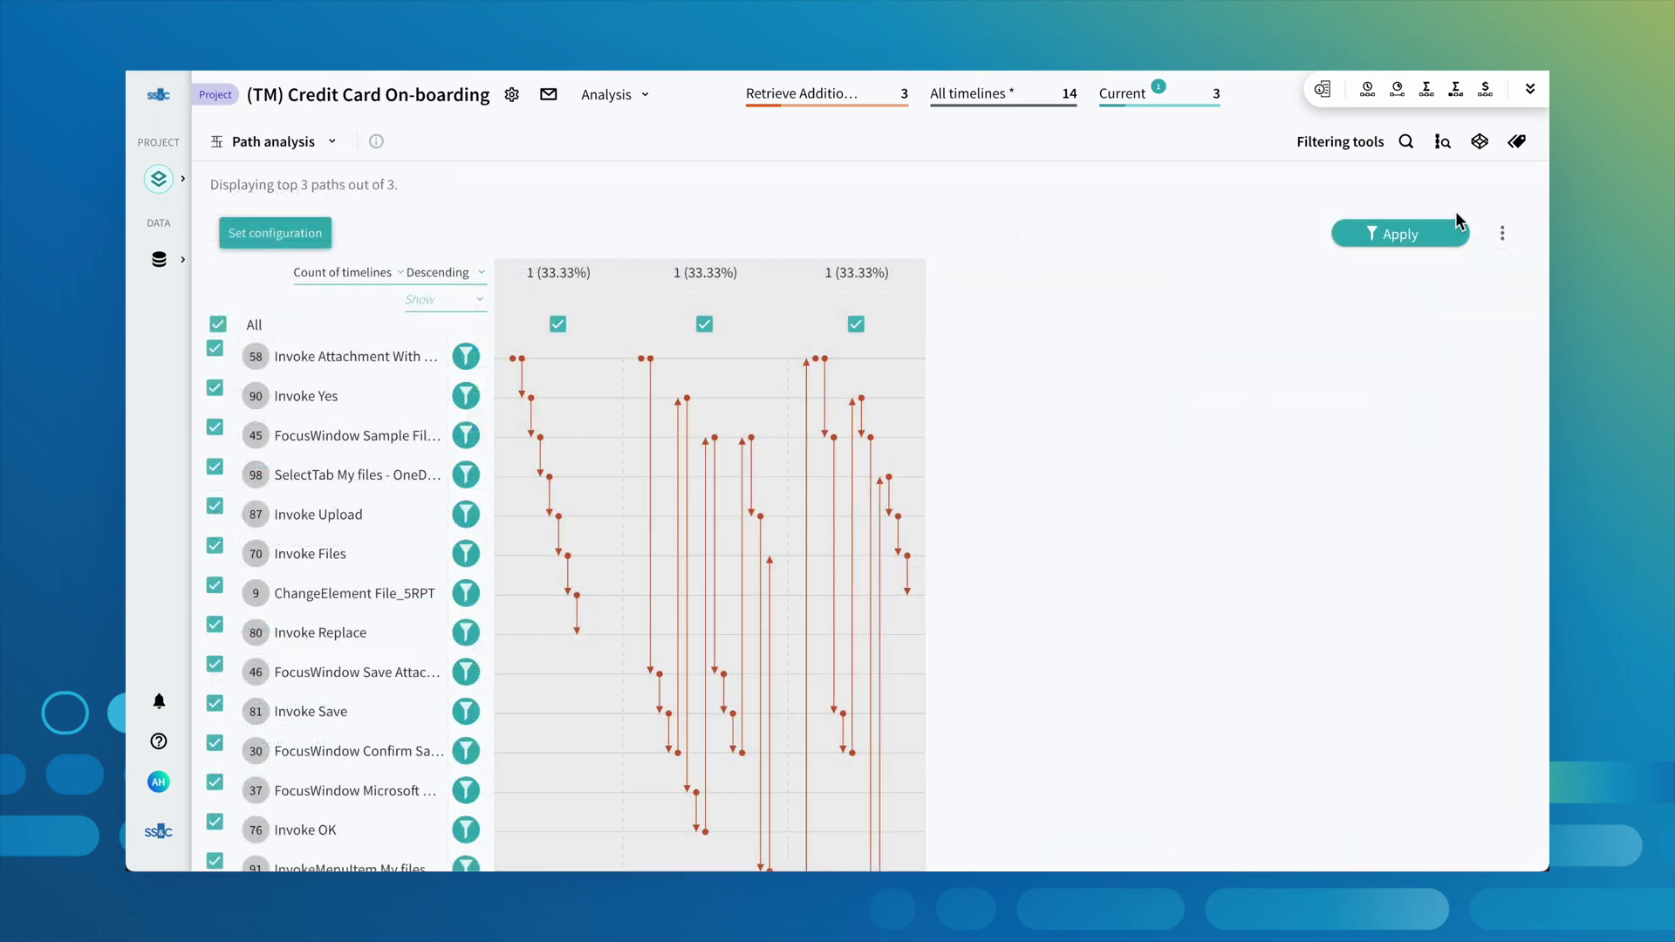
pyautogui.click(1502, 233)
# Export the most present captures and load the saved Retrieve Additional Info process diagram in Capture, enlarged
pyautogui.click(1475, 605)
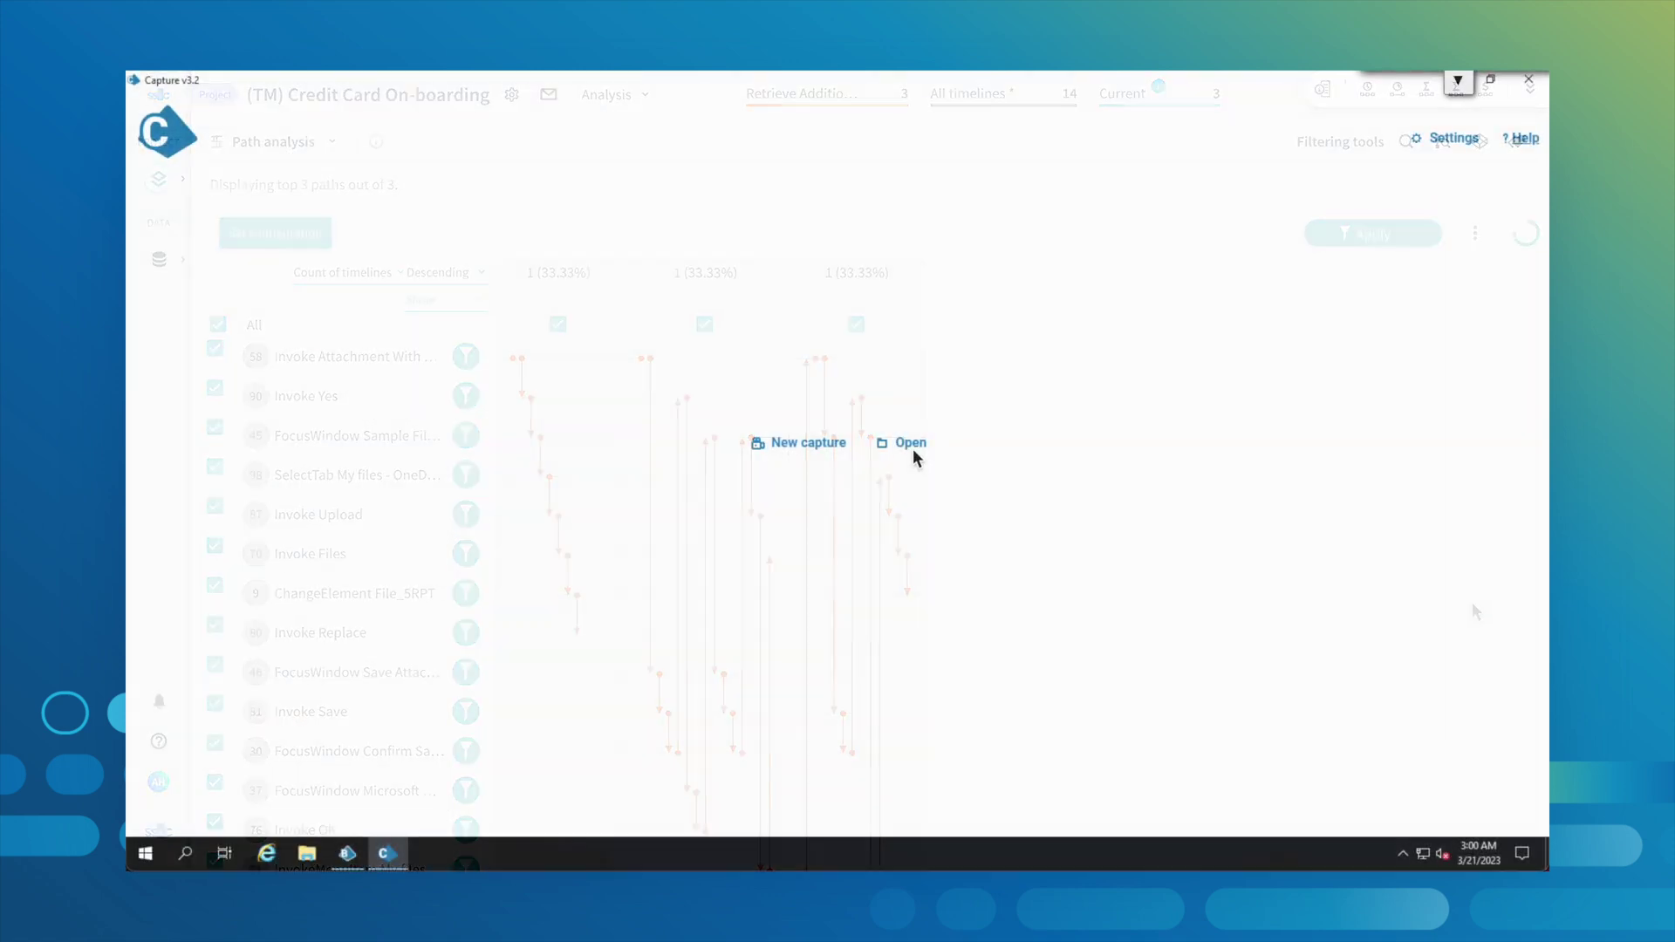
pyautogui.click(907, 447)
pyautogui.click(1368, 273)
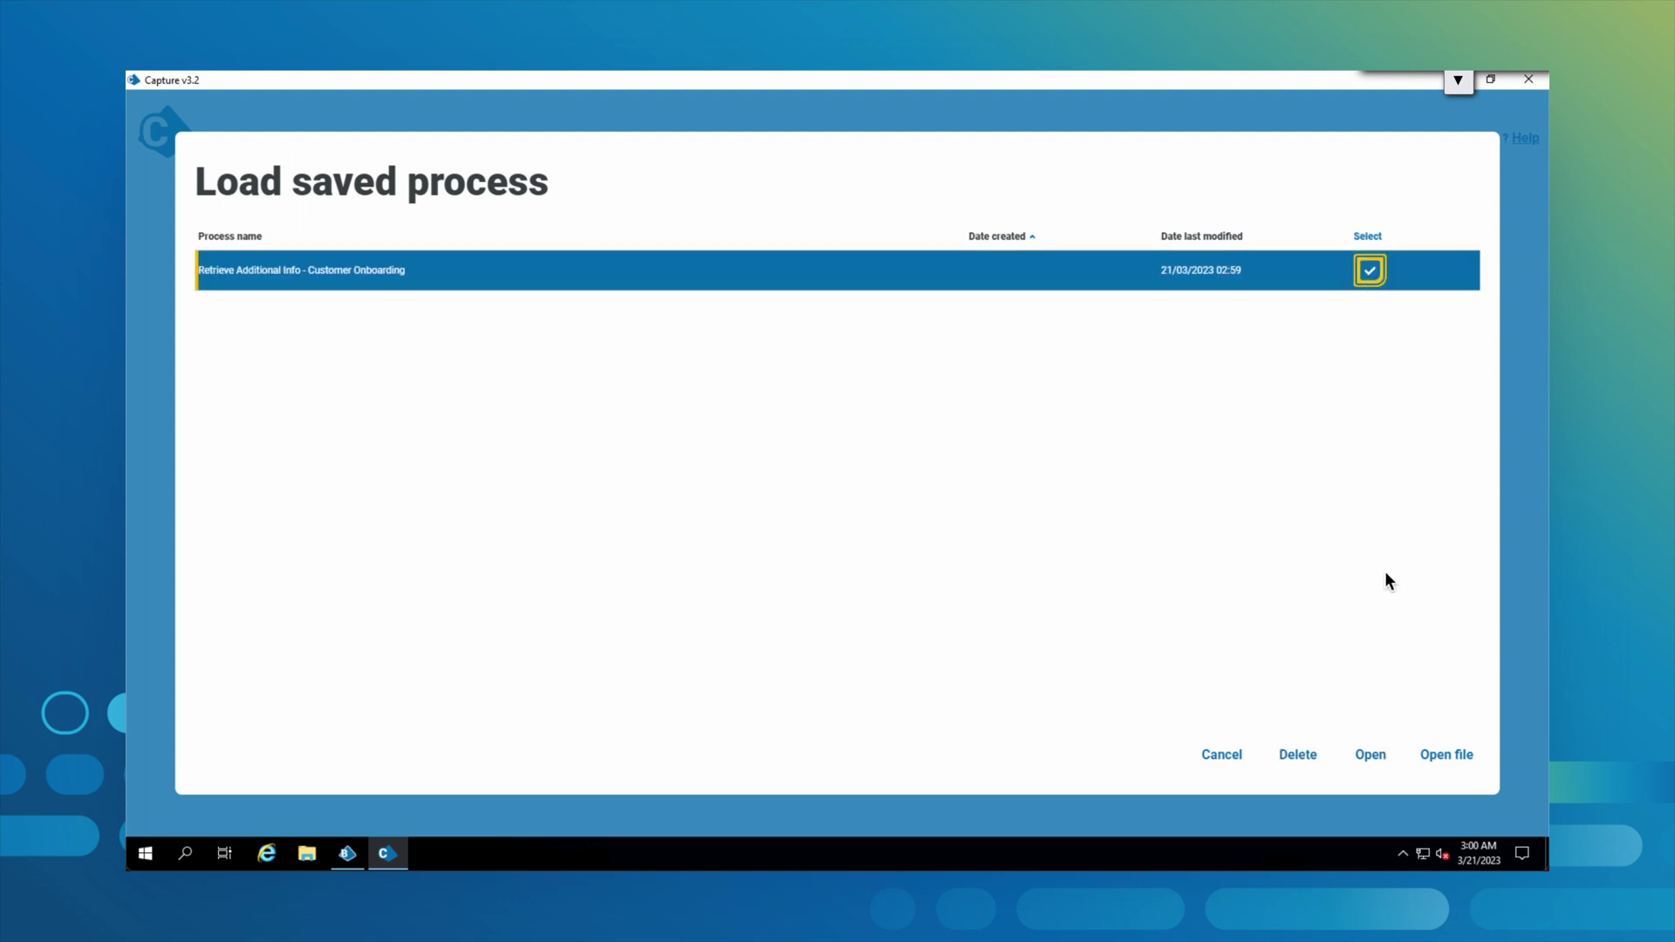
pyautogui.click(1378, 757)
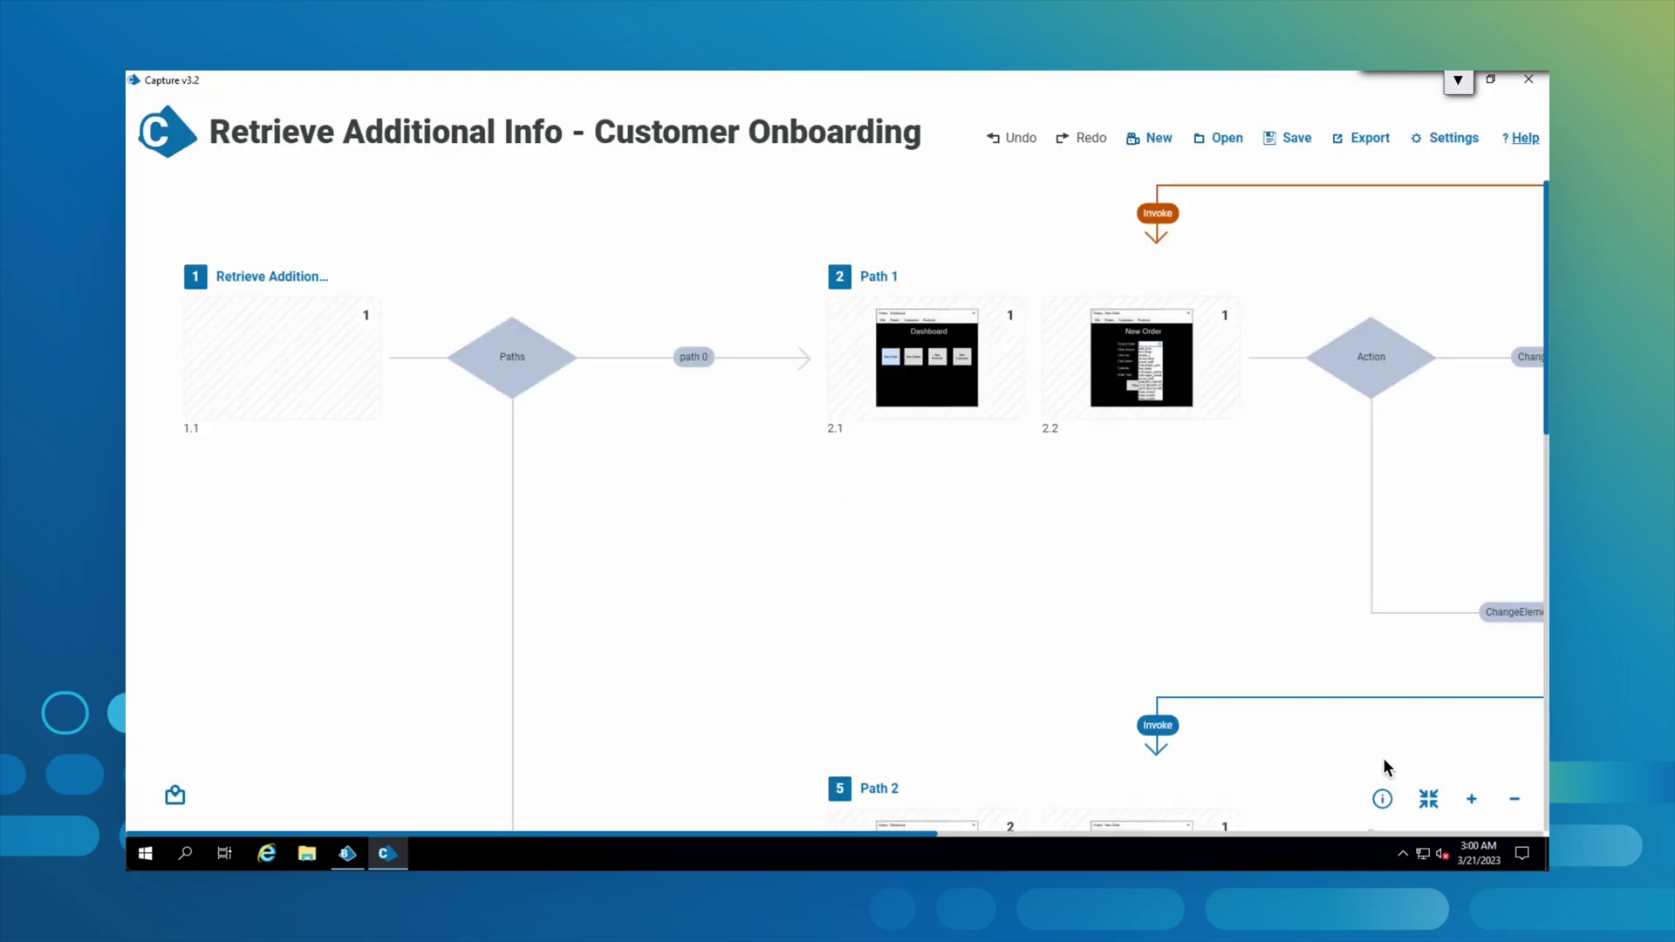
pyautogui.click(1427, 799)
pyautogui.click(1472, 799)
pyautogui.click(1471, 798)
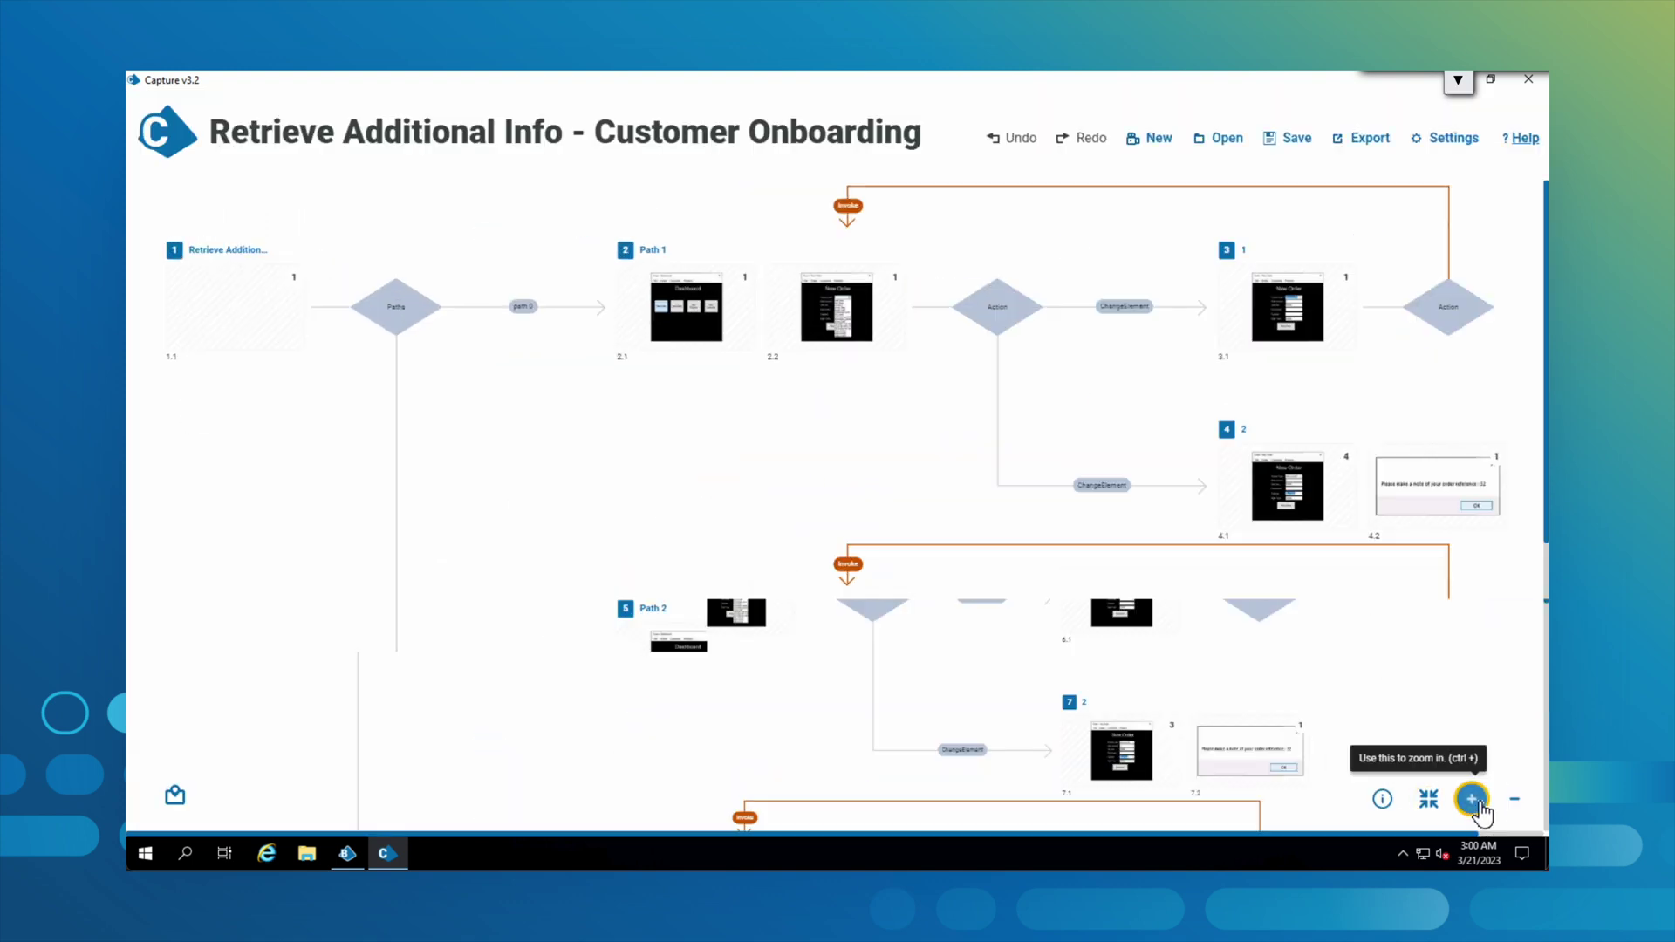
# Export the process as a .docx Process Definition Document and a .bprelease file
pyautogui.click(1366, 140)
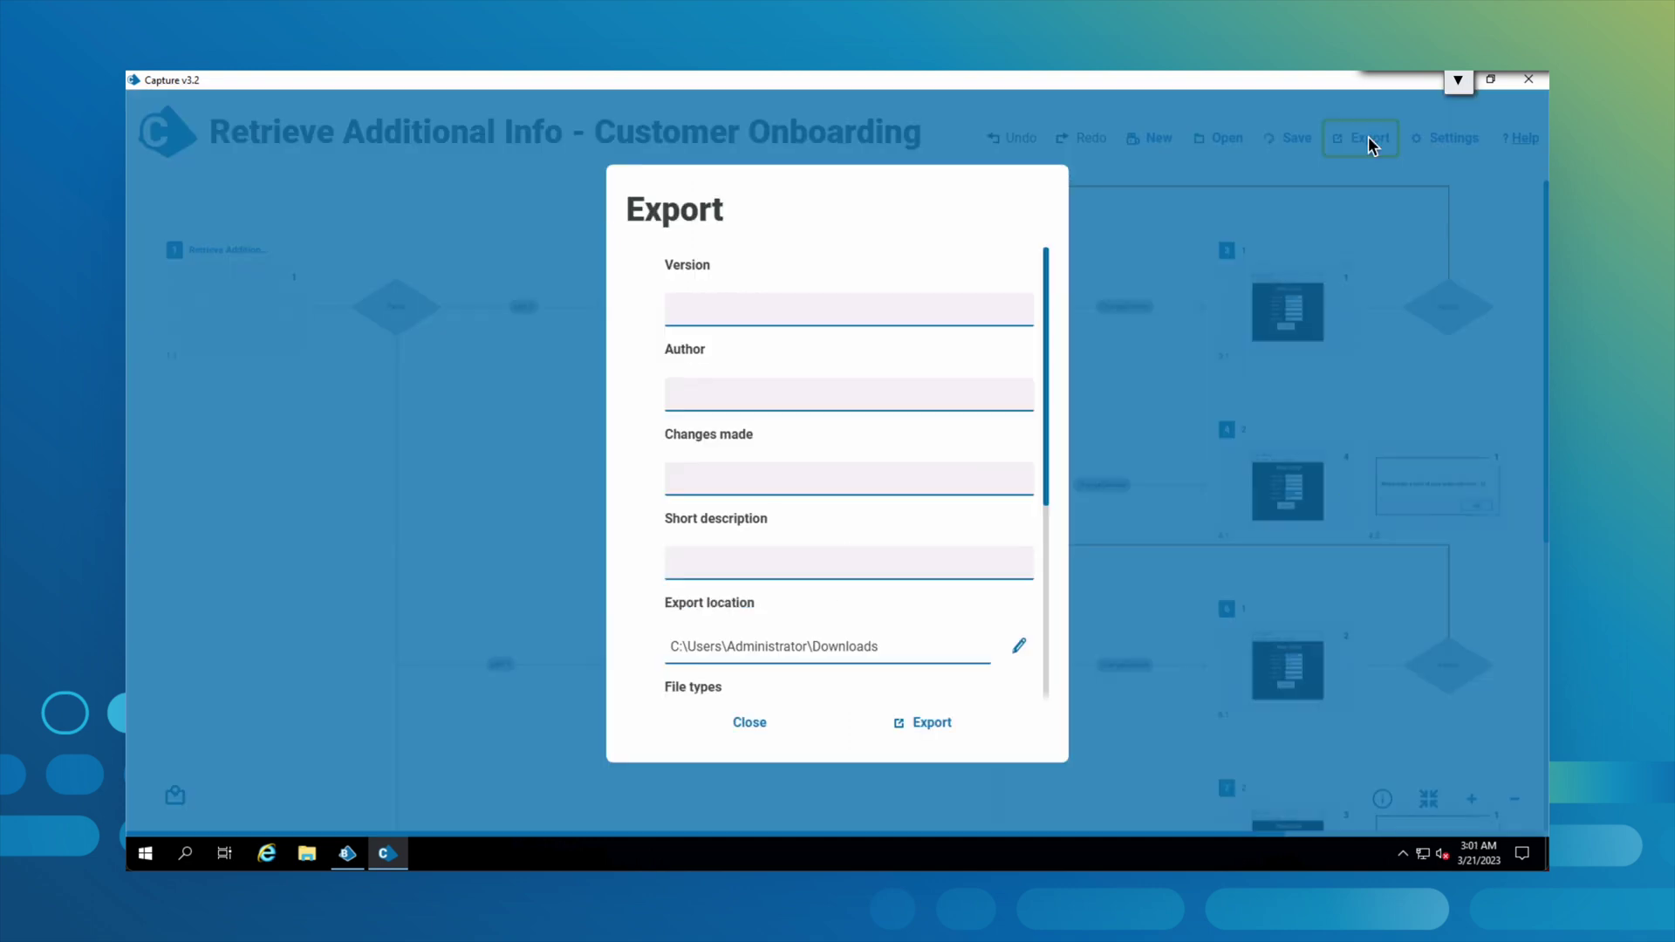
pyautogui.moveTo(1043, 478); pyautogui.dragTo(1044, 680)
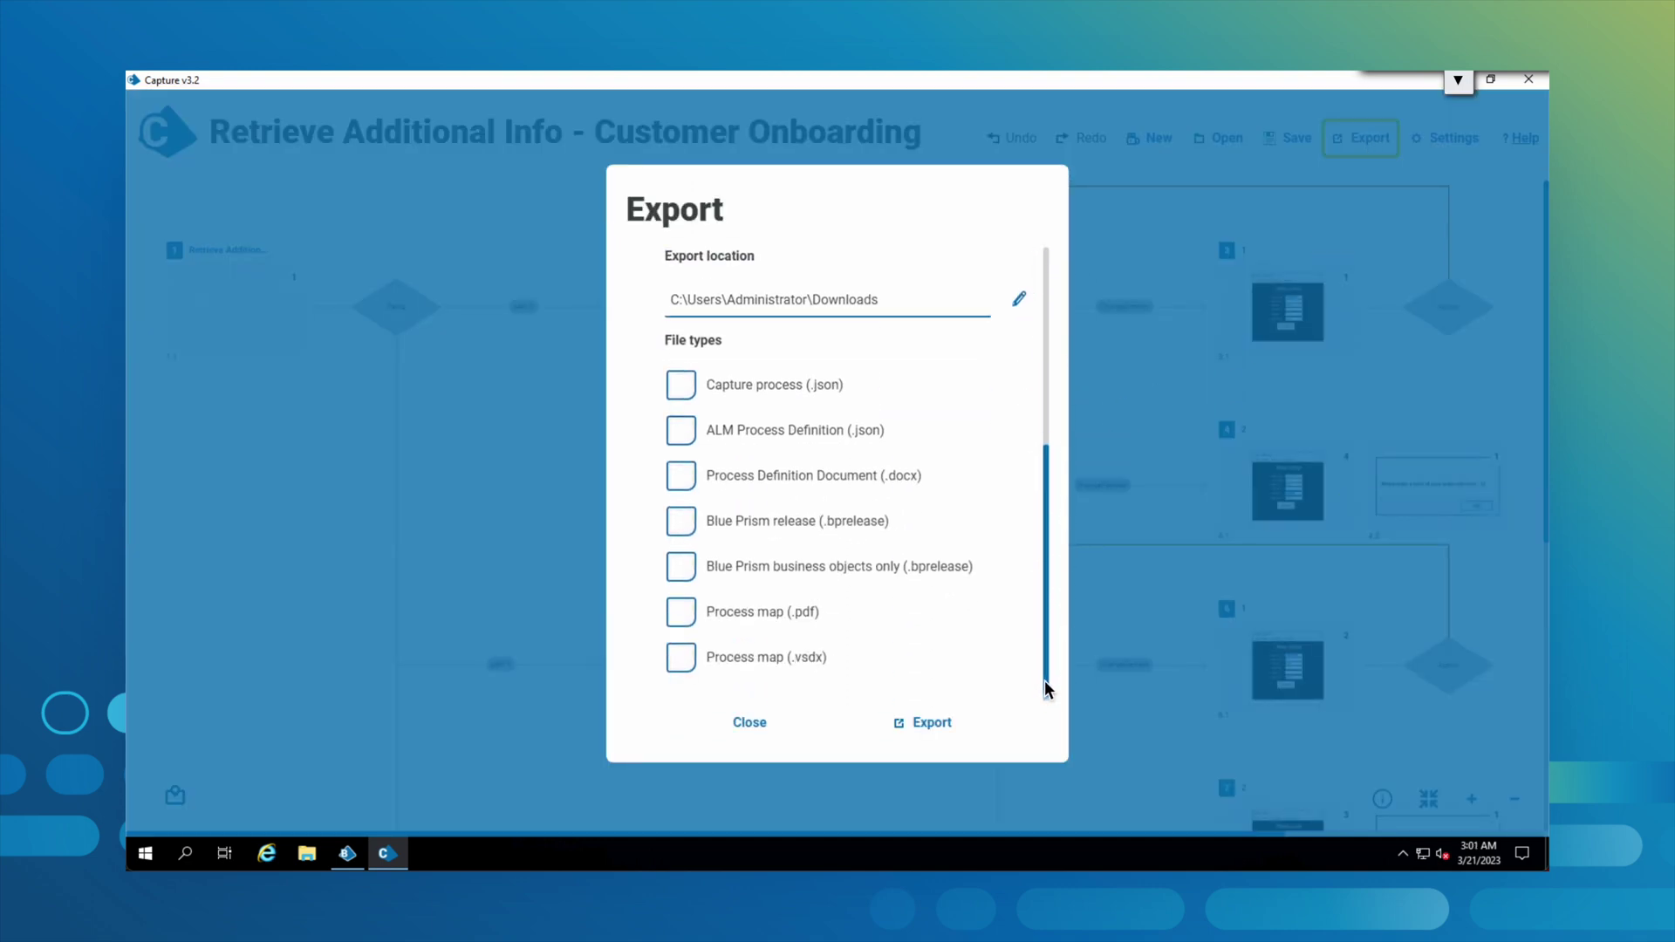
pyautogui.click(681, 476)
pyautogui.click(698, 522)
pyautogui.click(921, 733)
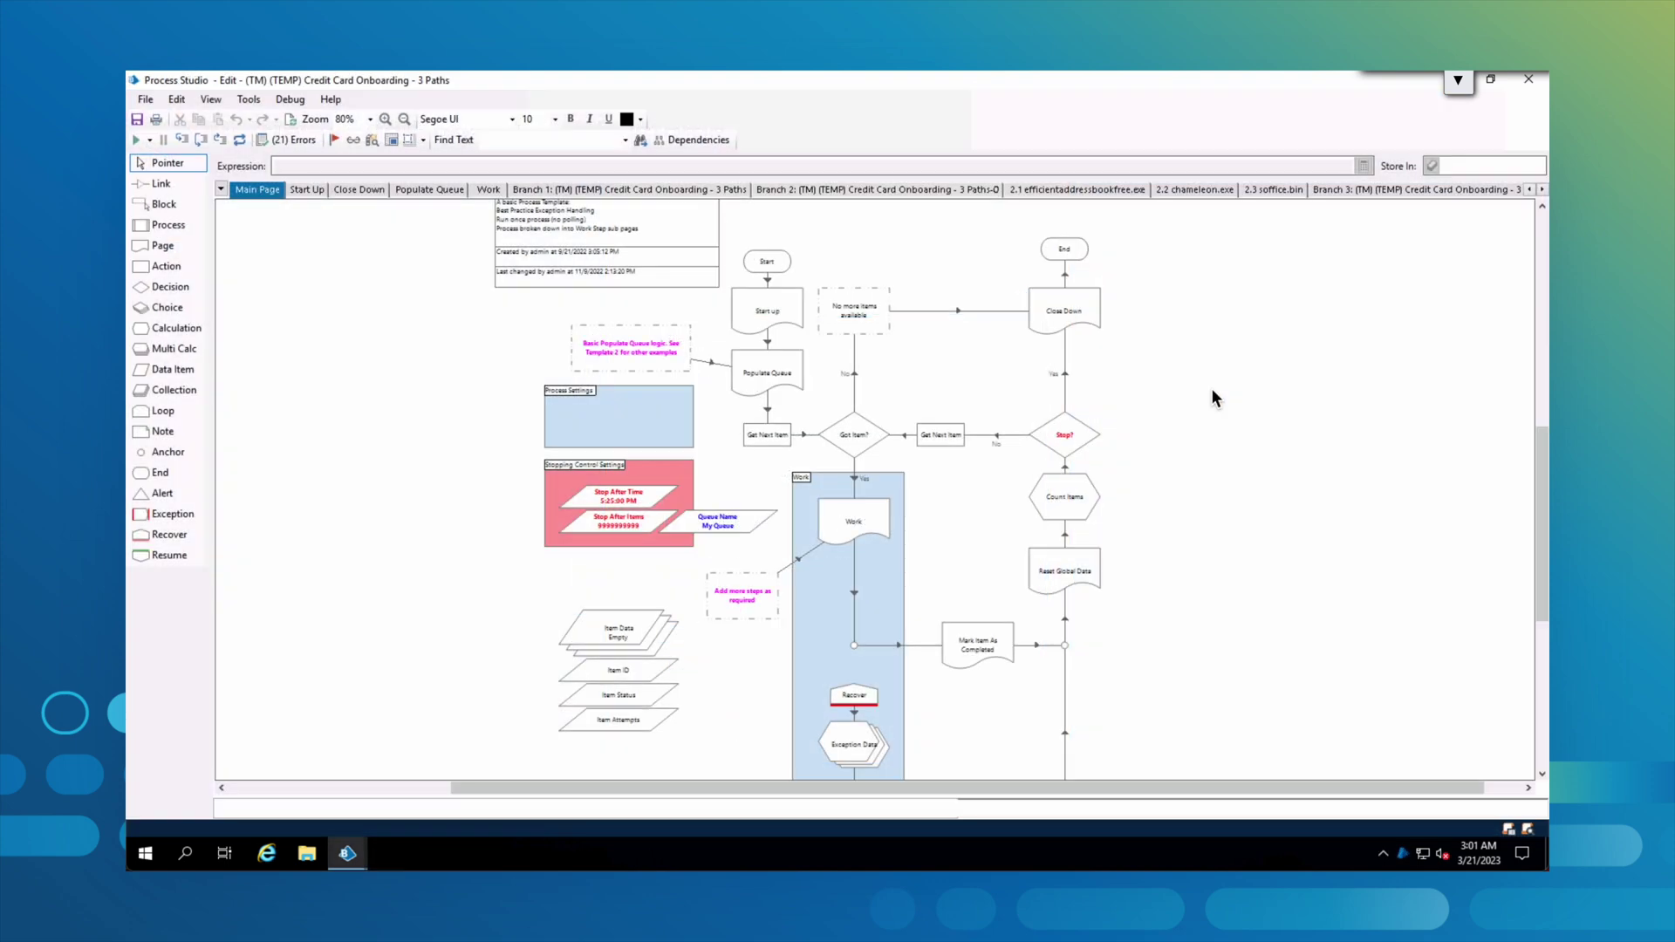
pyautogui.moveTo(1539, 465); pyautogui.dragTo(1539, 491)
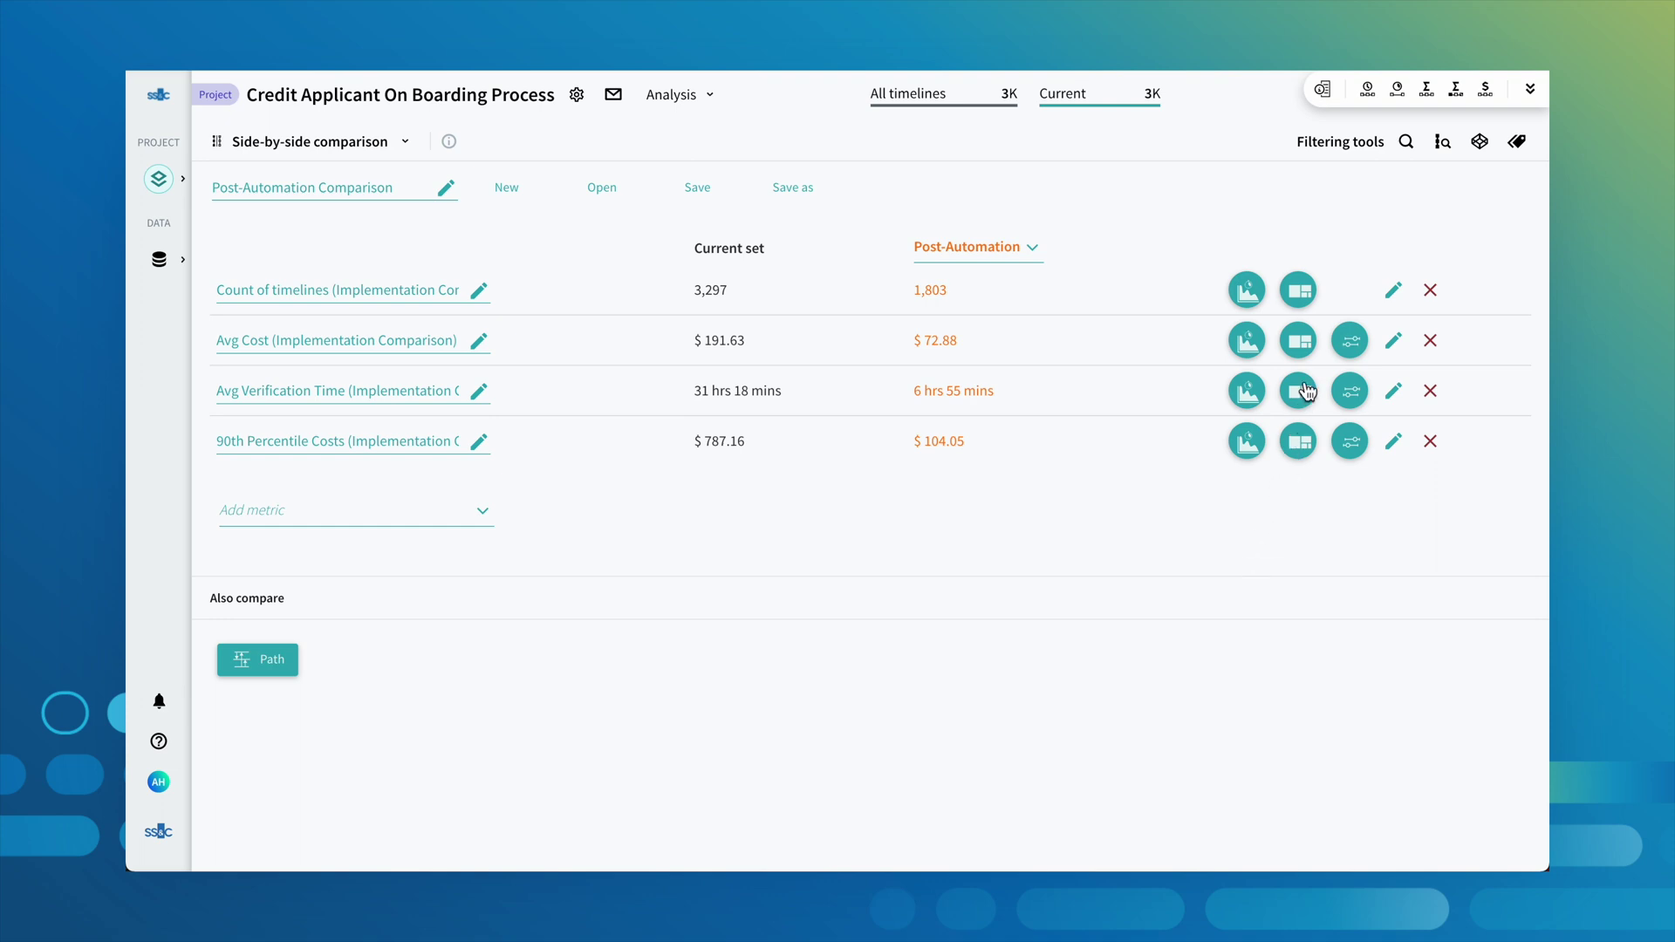
# Break down Avg Cost per processor, current set versus Post-Automation
pyautogui.click(1305, 342)
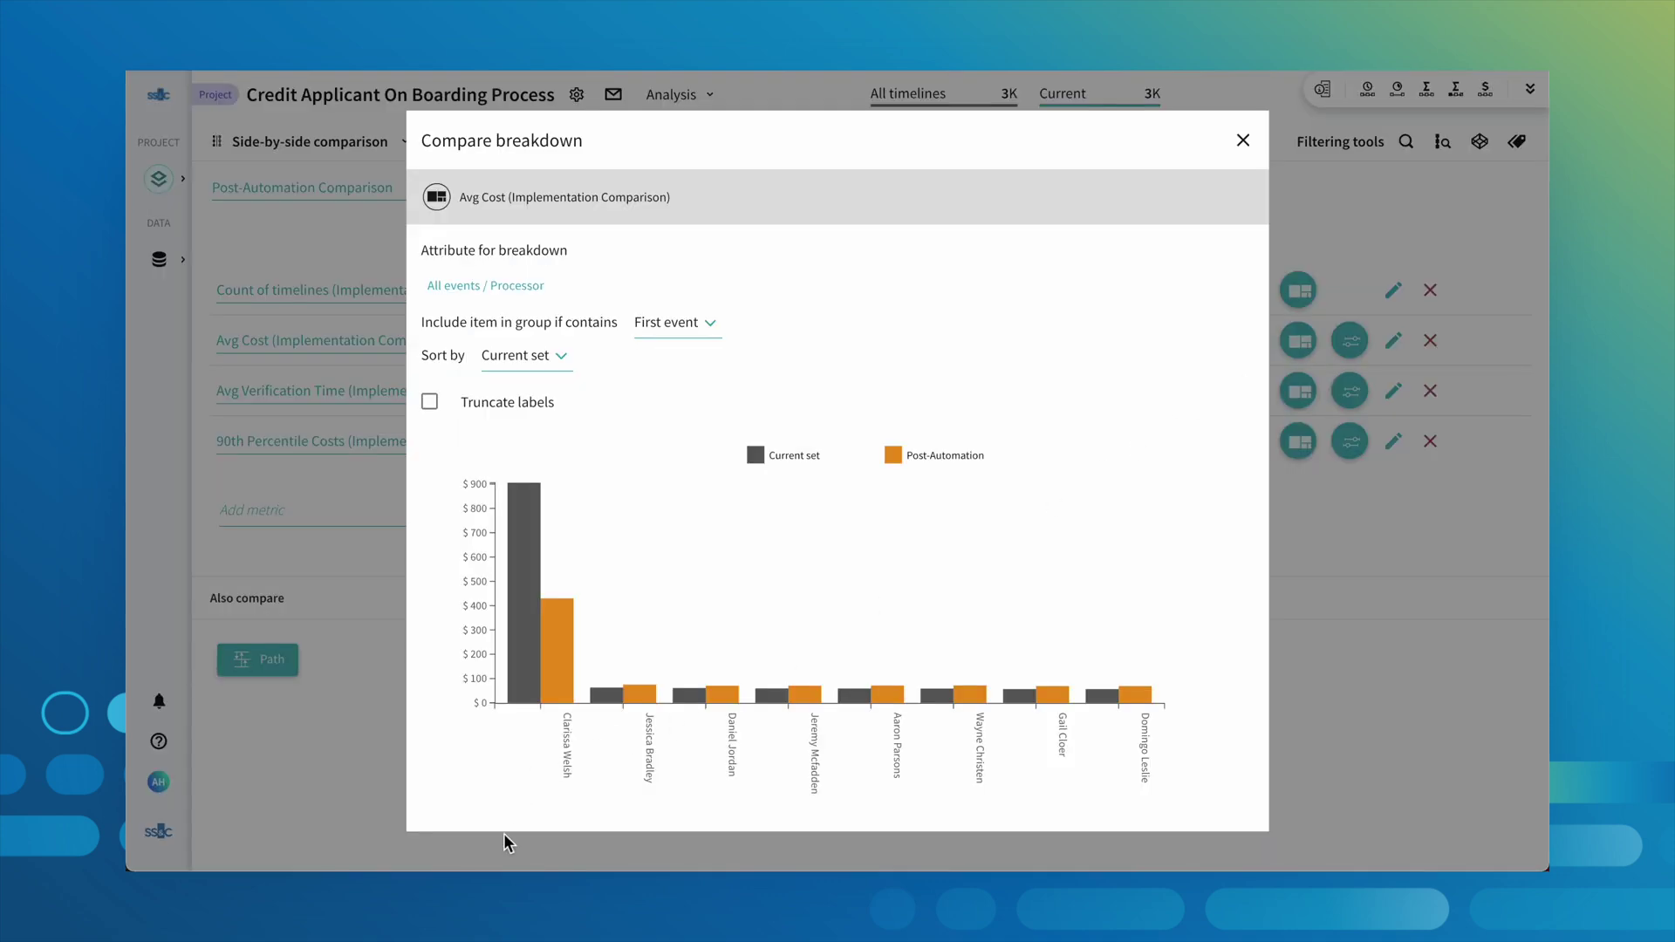